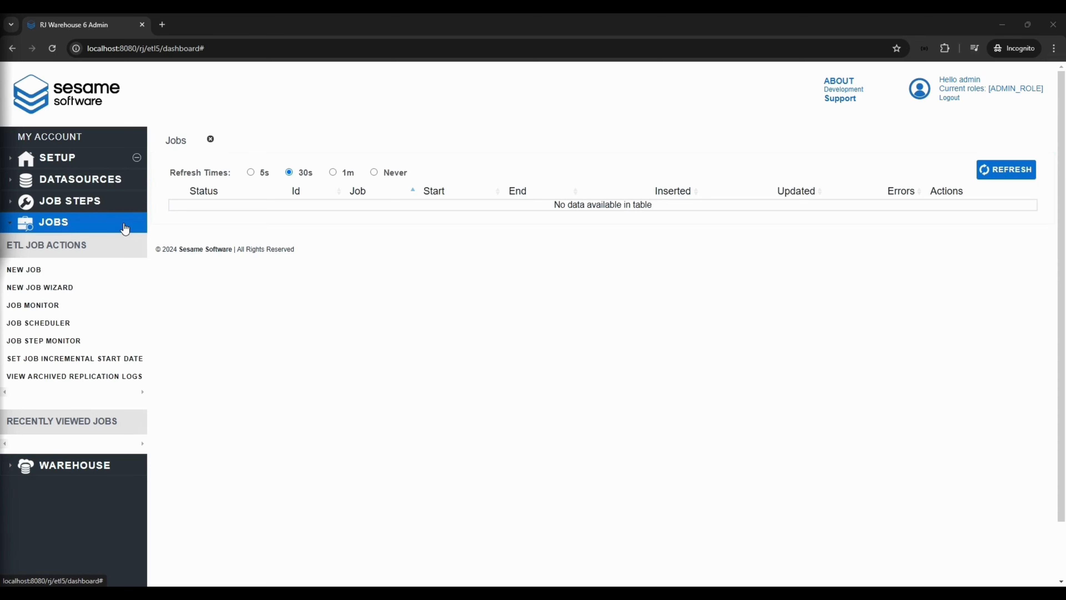
- Create a new datasource labelled "Salesforce Example" from the Salesforce template, save it, and close its page
click(122, 189)
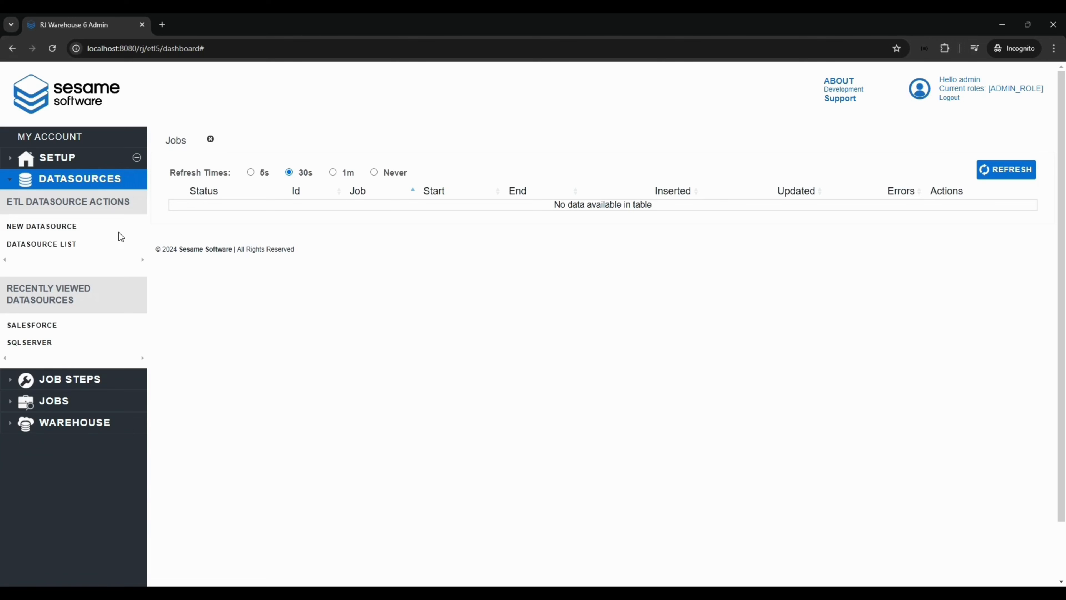
click(65, 228)
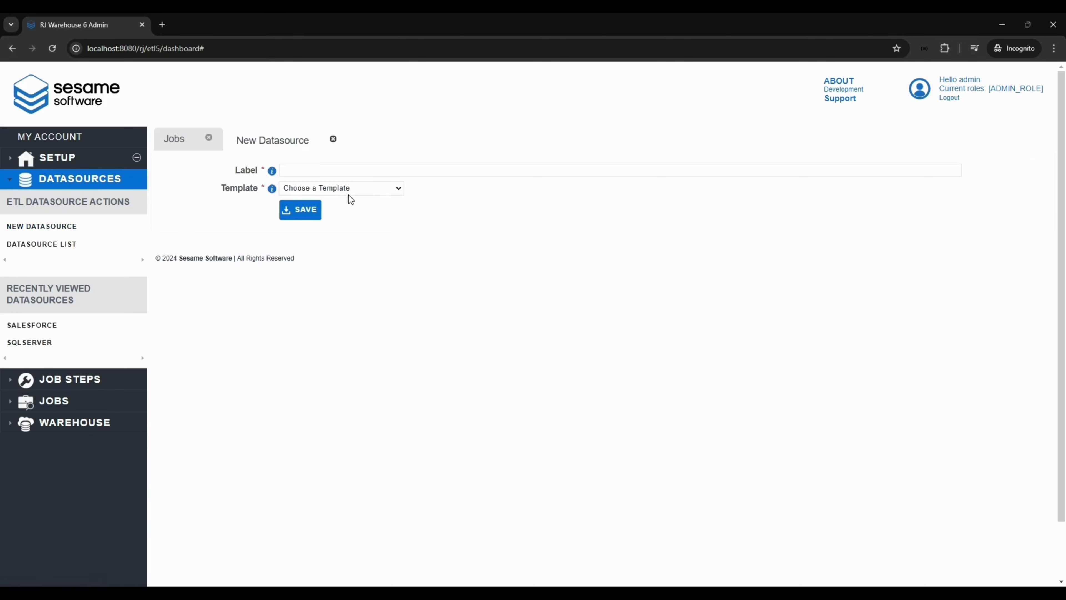
click(354, 189)
scroll(350, 327, down, 10)
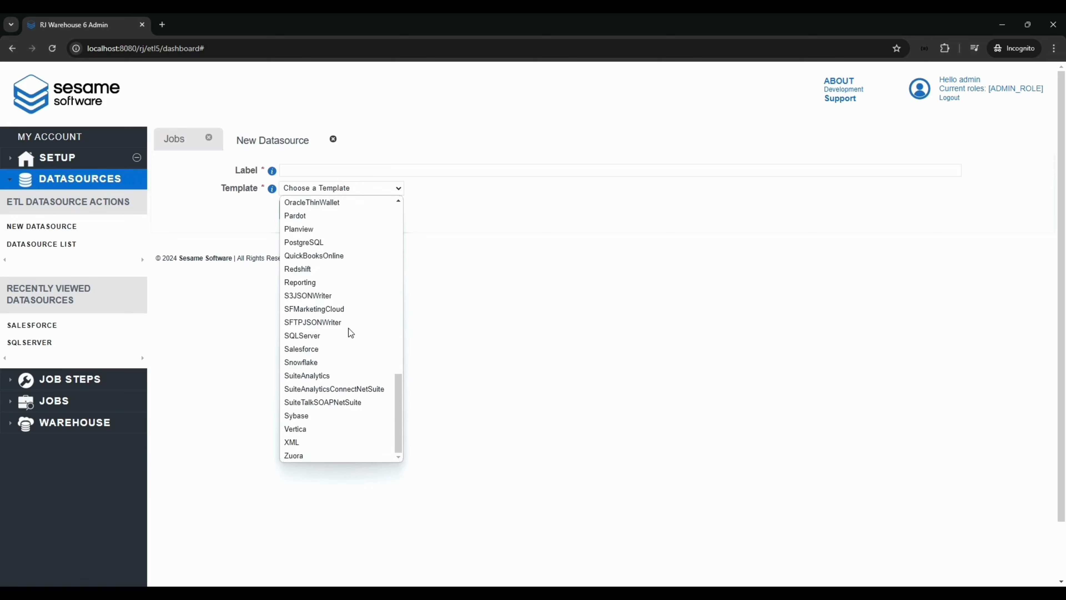
click(313, 347)
click(351, 172)
text(Salesforce Example)
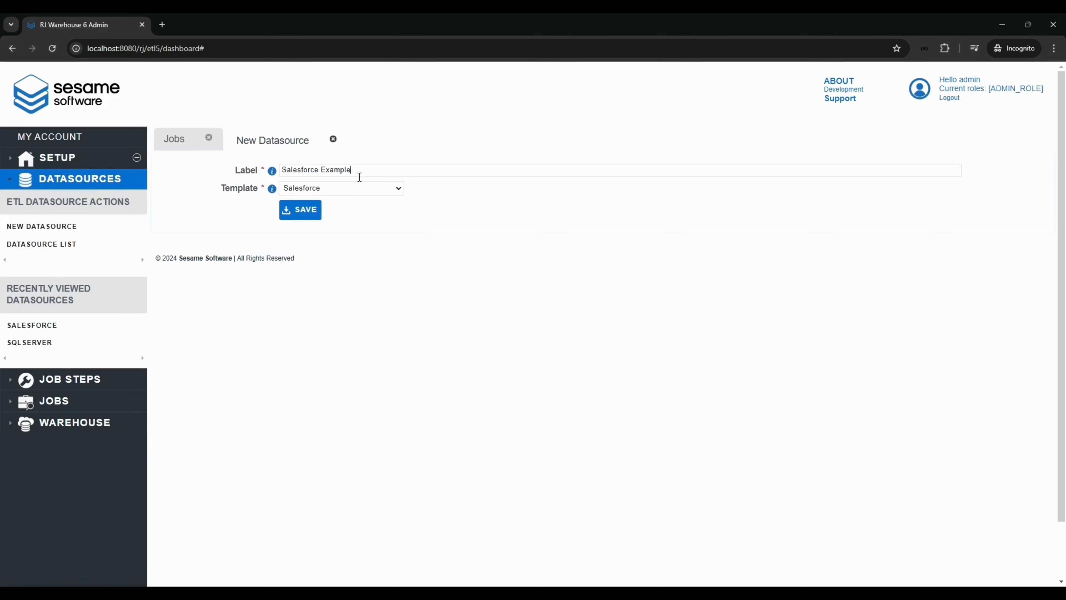
click(304, 210)
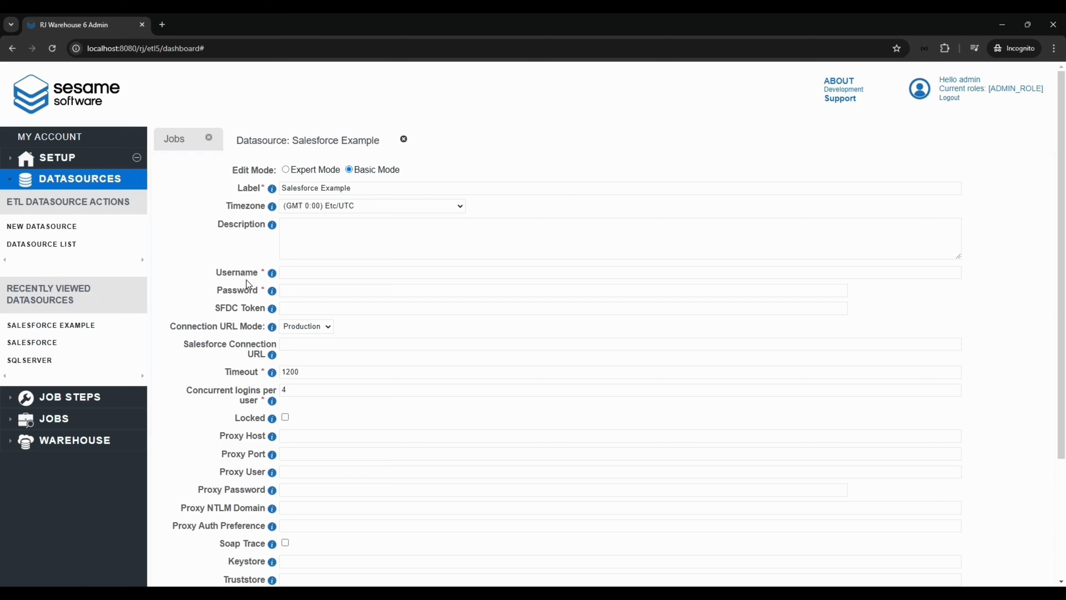
click(403, 140)
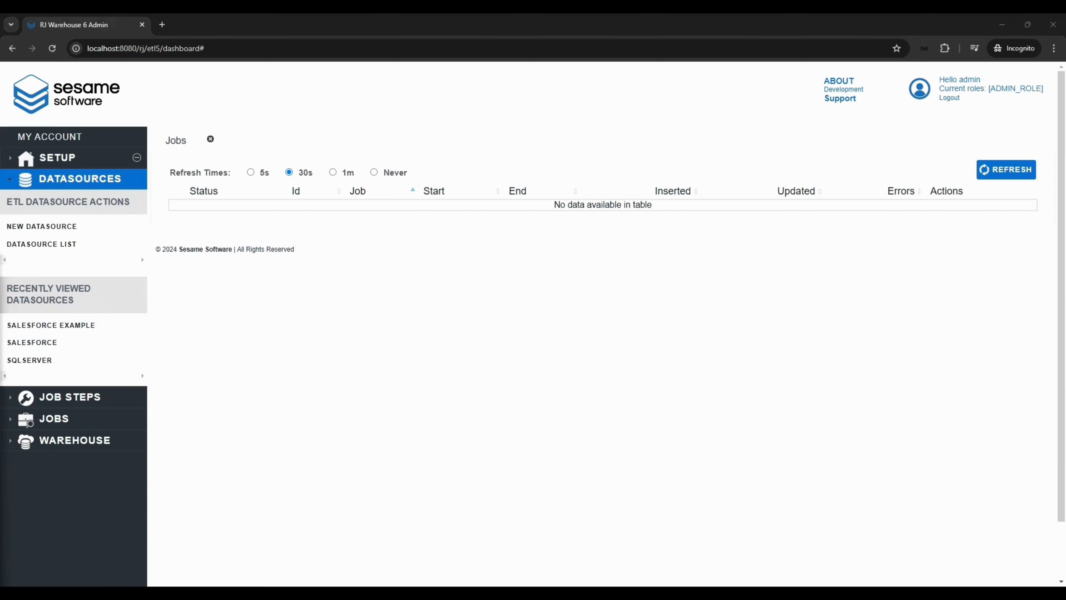
- Set the description of the existing Salesforce datasource to "For Demos", save it, and close its page
click(66, 247)
click(201, 203)
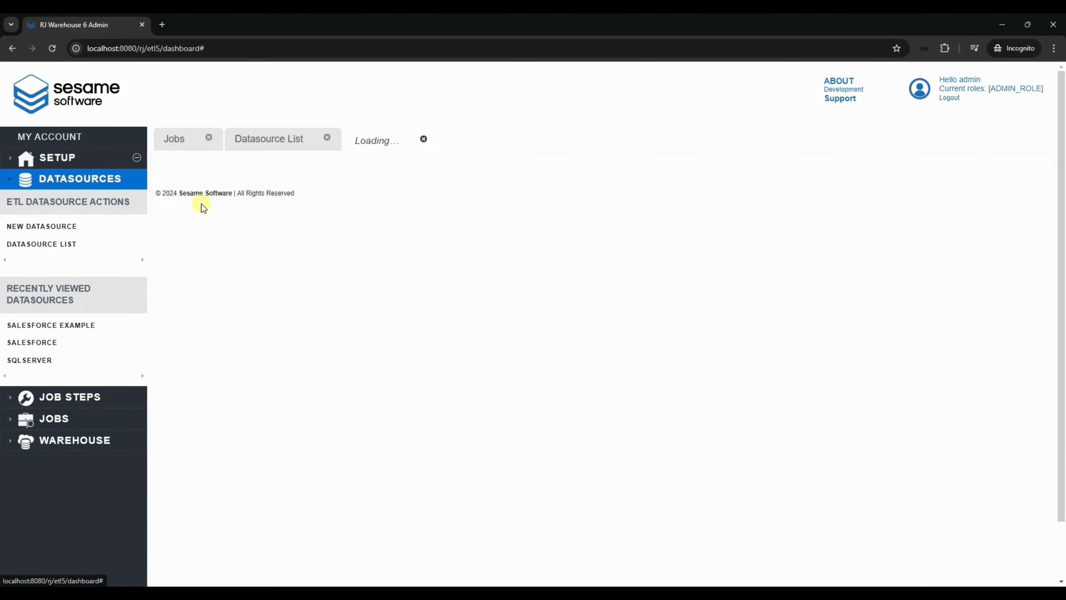
click(309, 233)
text(For Demos)
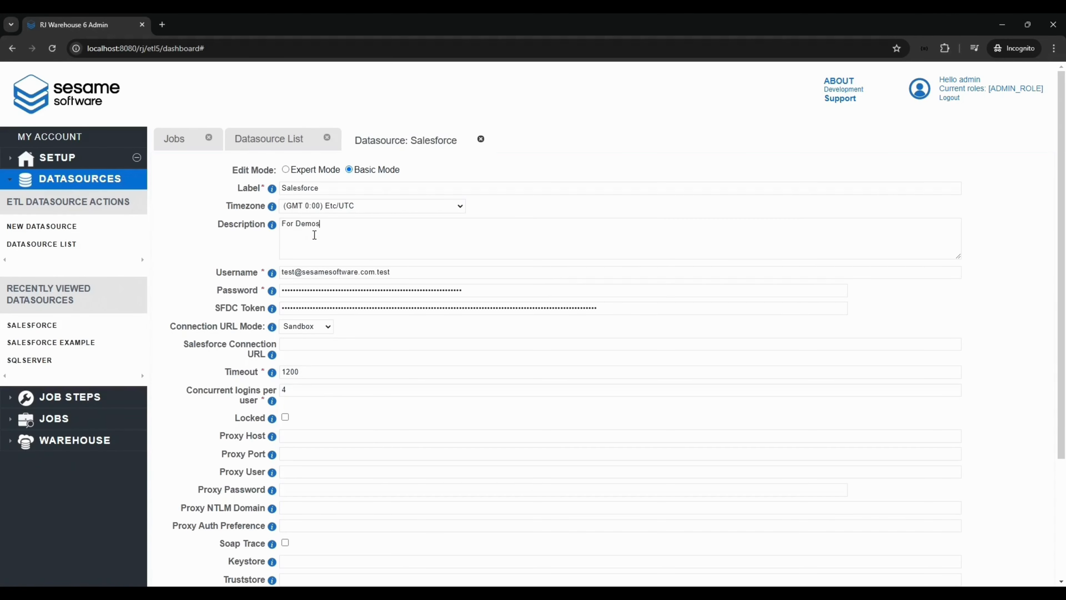
scroll(282, 338, down, 1)
scroll(281, 338, down, 2)
click(192, 530)
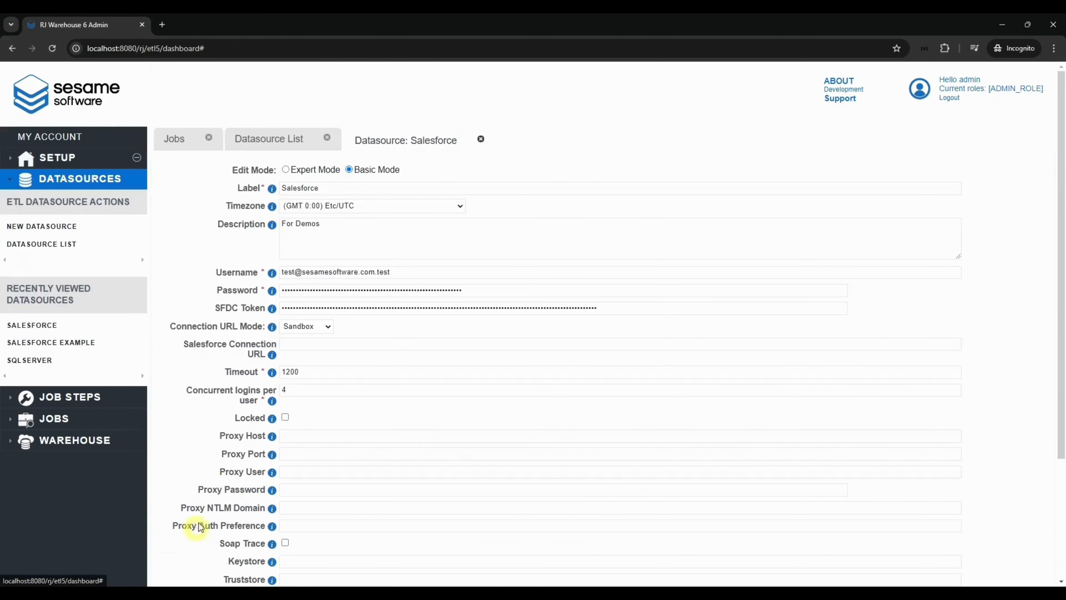
click(481, 139)
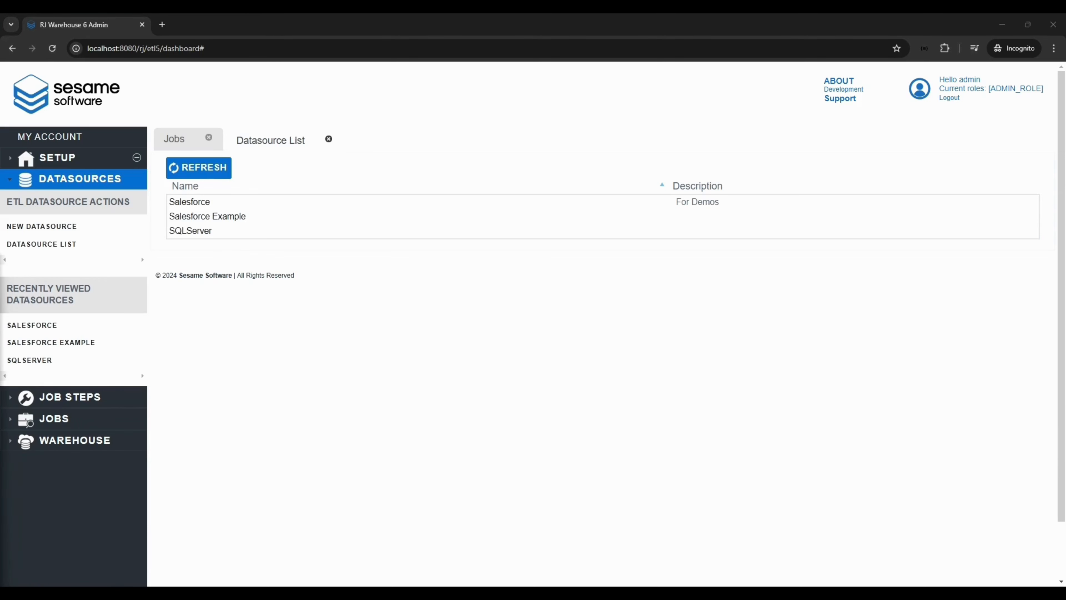
- Examine the DEMO warehouse config in Expert Mode, then close it and the datasource list
click(100, 441)
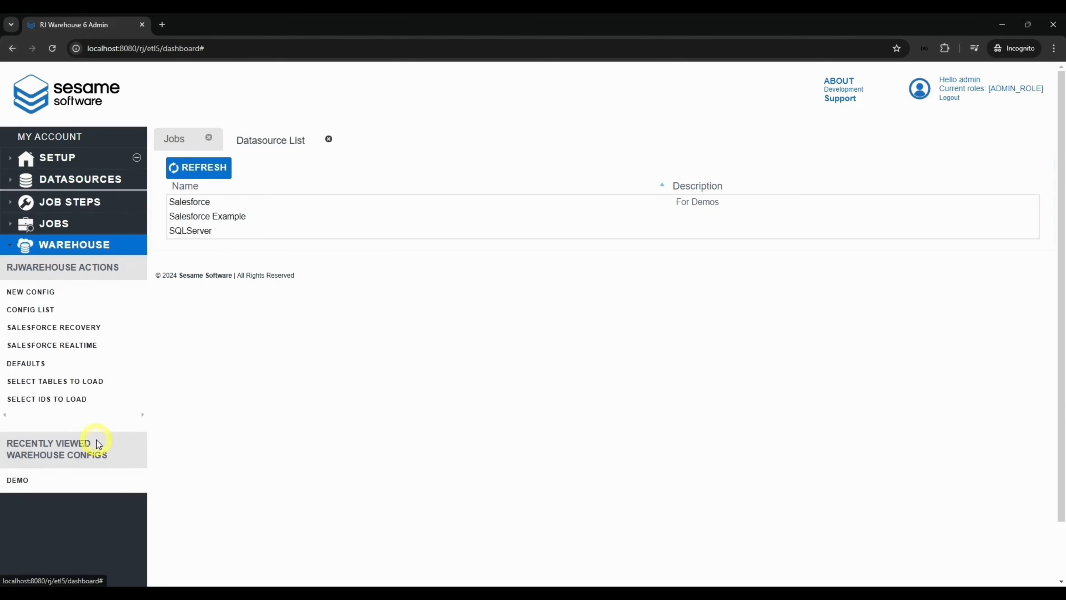
click(17, 479)
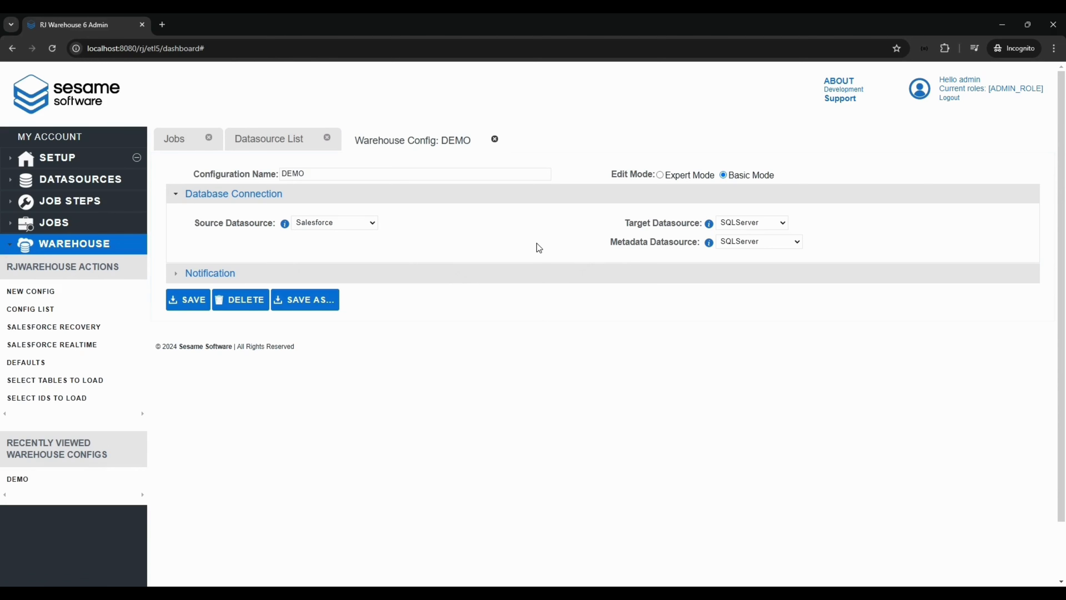
click(660, 175)
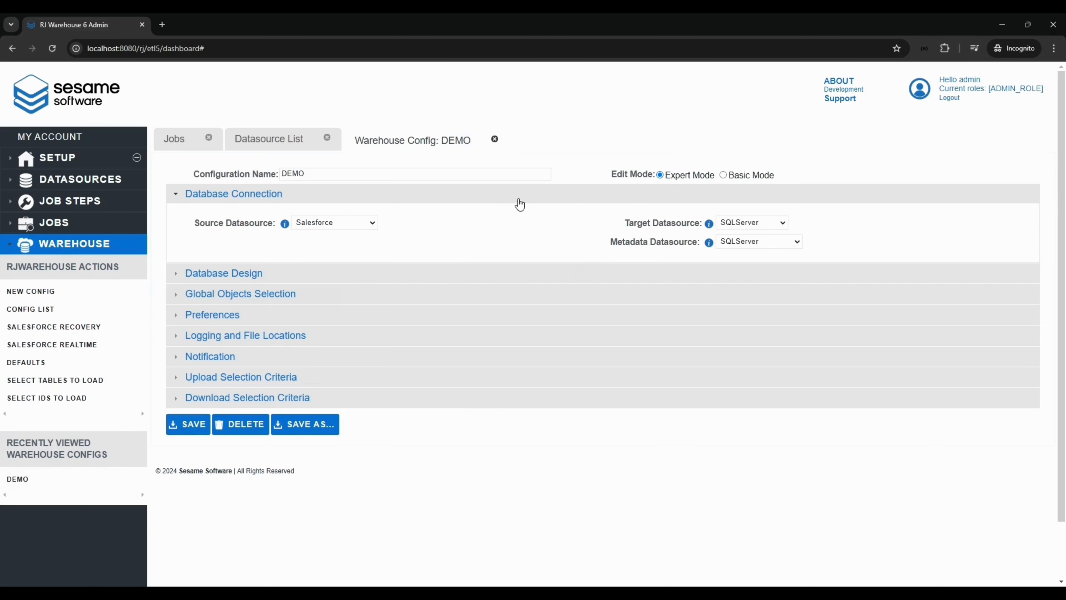
click(495, 139)
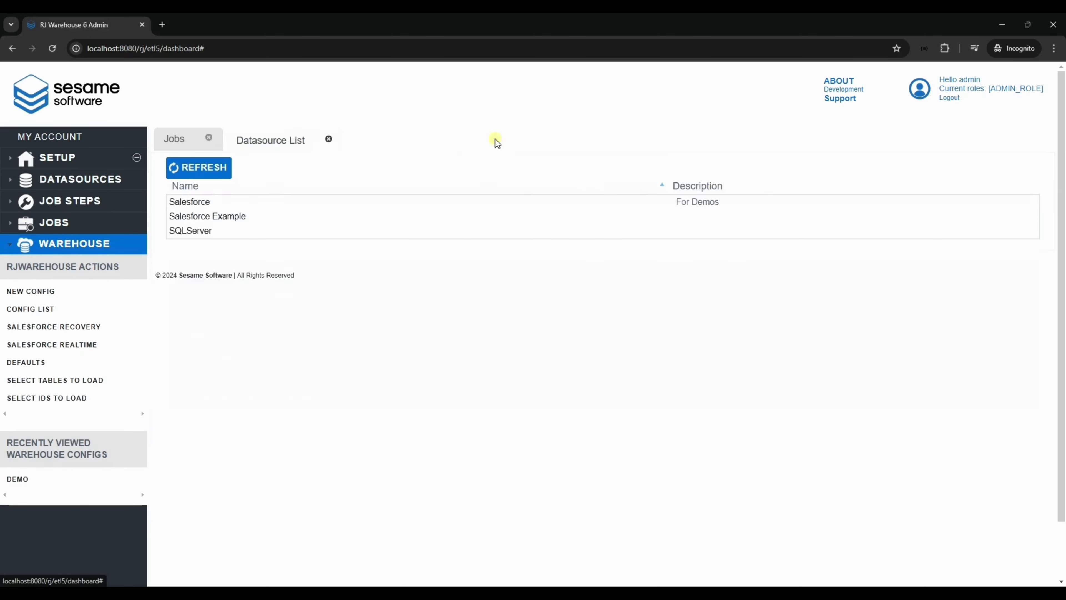
click(328, 139)
- Create a new ETL job labelled "Initial Download" and set its Schedule Id to 100
click(82, 223)
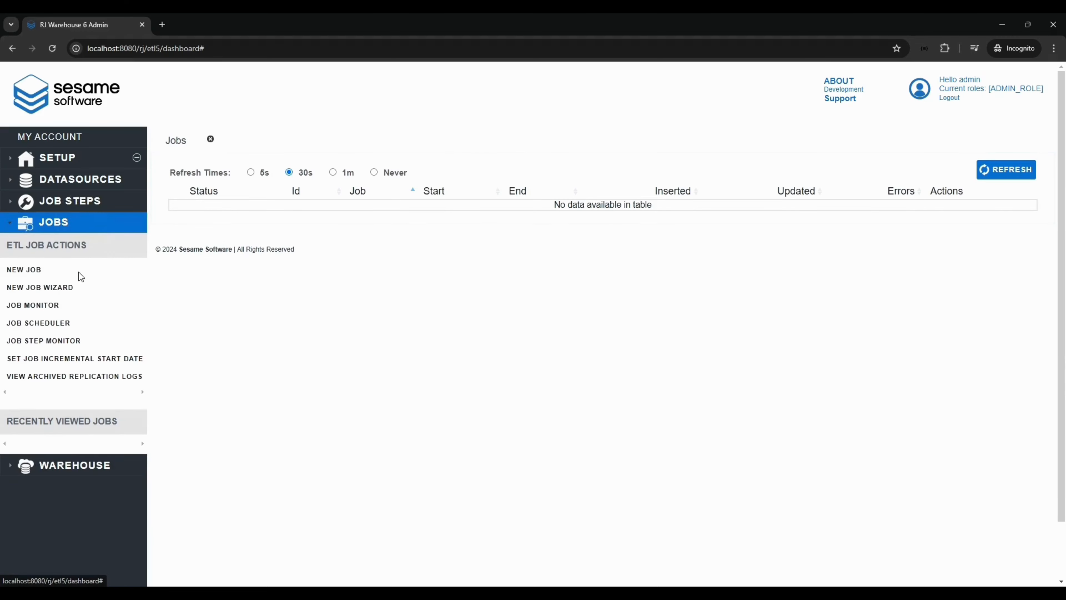
click(24, 270)
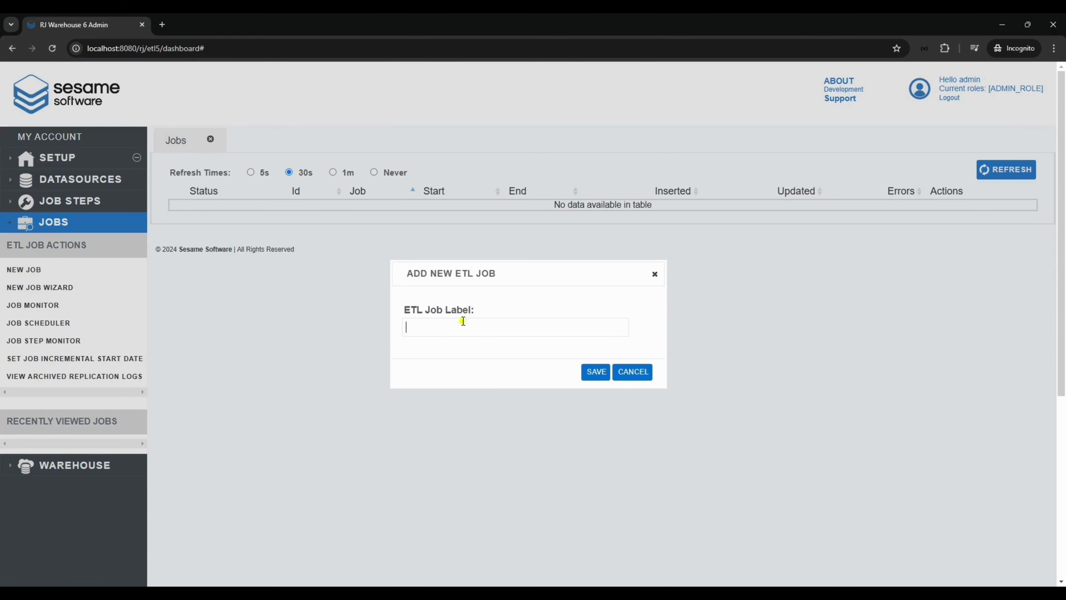
text(Initial Download)
click(598, 373)
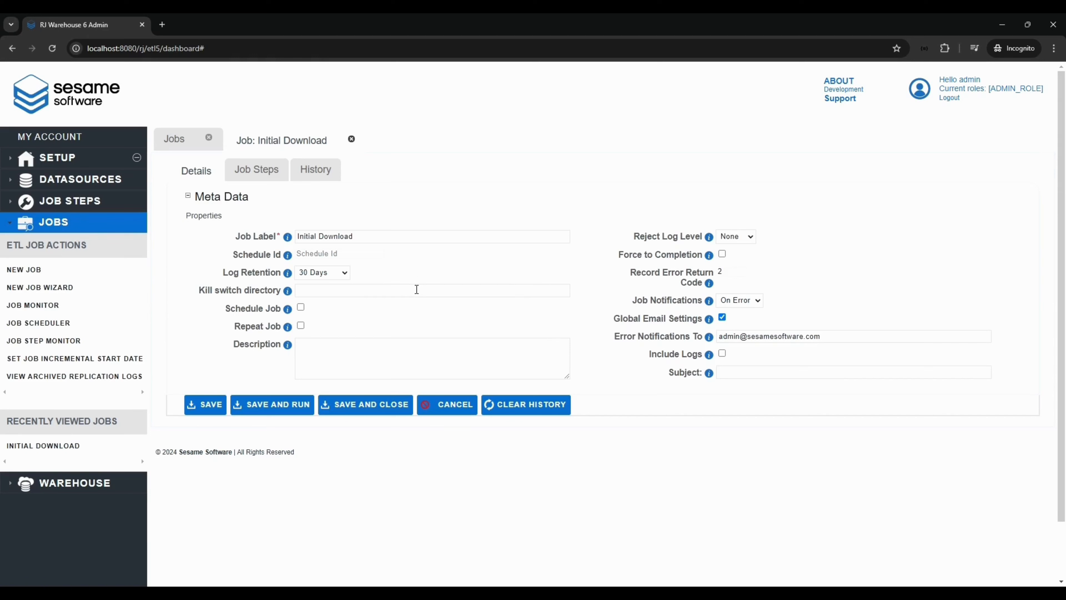
click(338, 251)
text(100)
- Review the notification and ETL job default settings in the global configuration, then close it
click(56, 157)
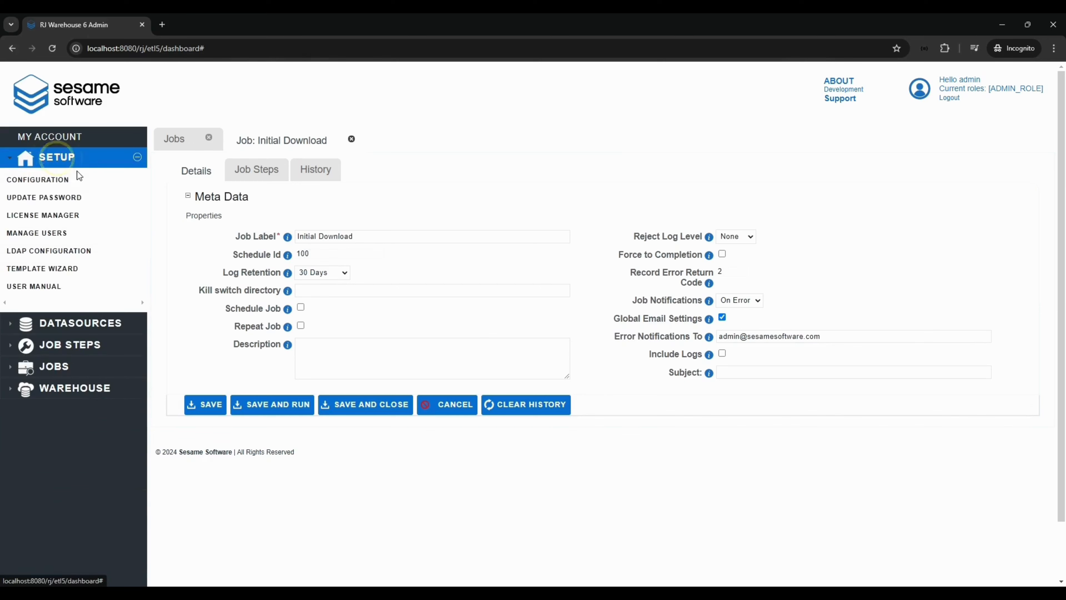
click(48, 180)
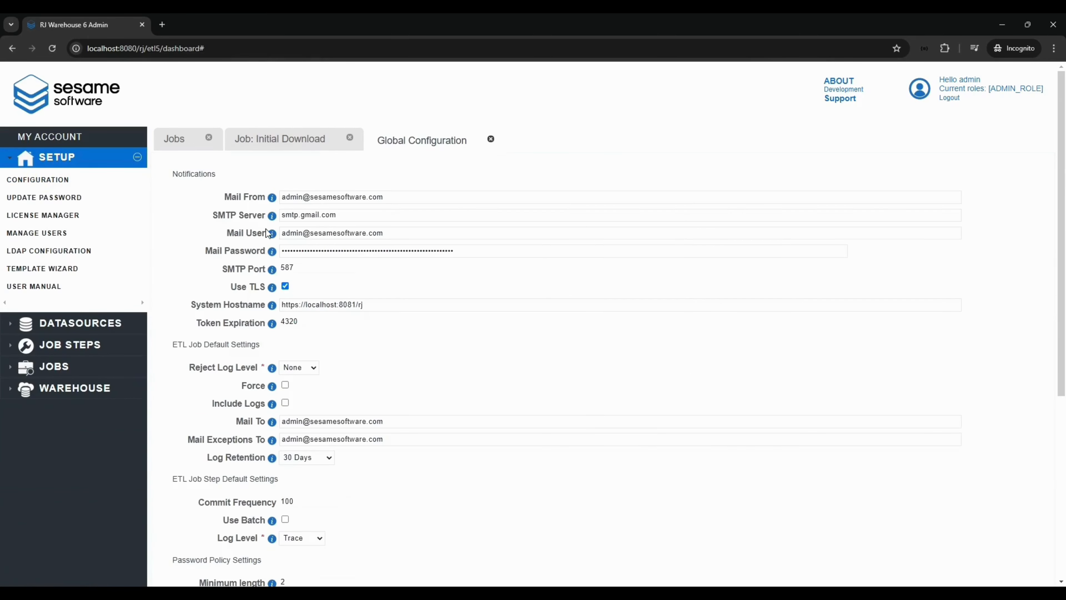
click(490, 139)
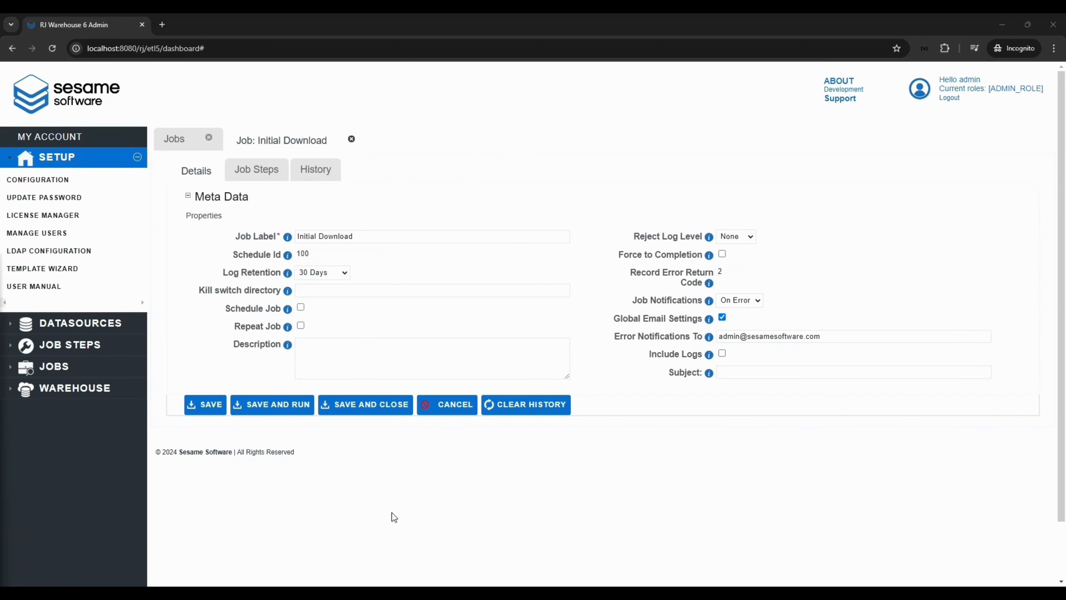
- Enter "Initial Load Status" as the job's notification subject and check the job notification options, keeping On Error
click(751, 373)
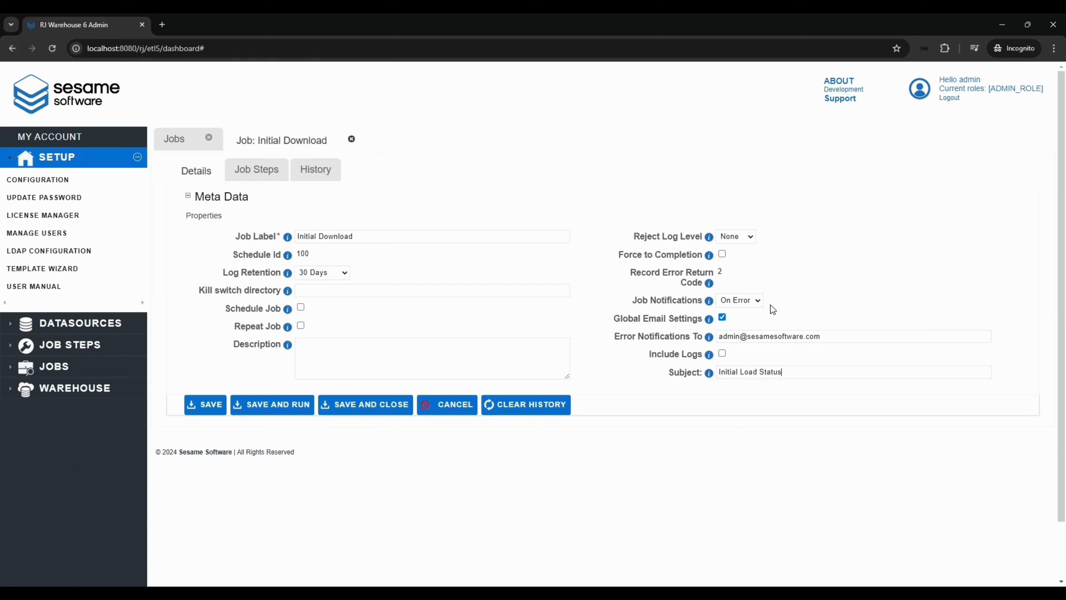
click(757, 300)
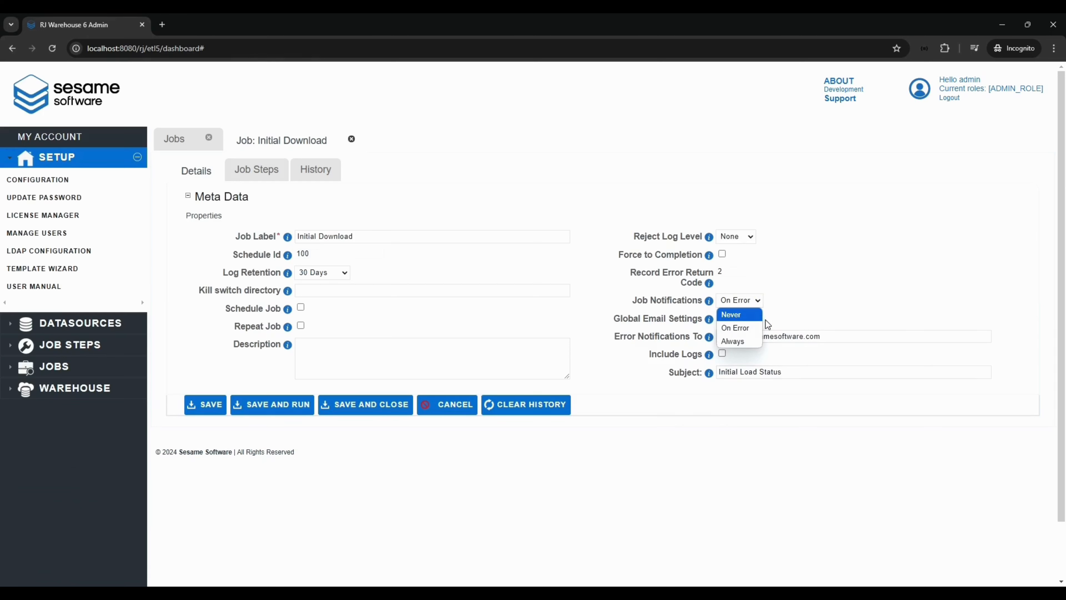
click(805, 306)
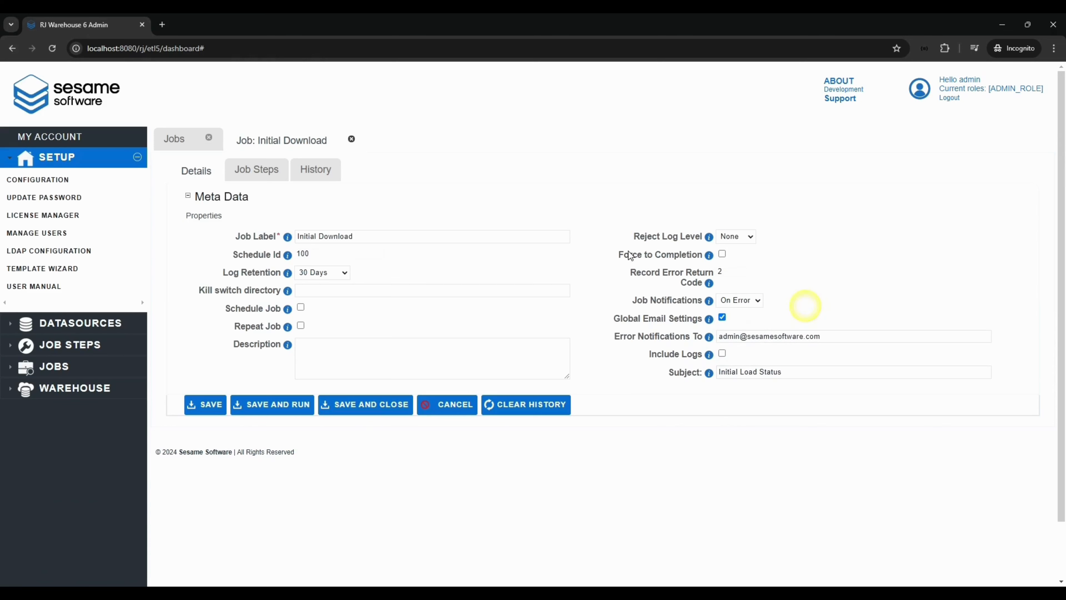
- Review the replication configs and replication types available for the Initial Download job's steps
click(265, 178)
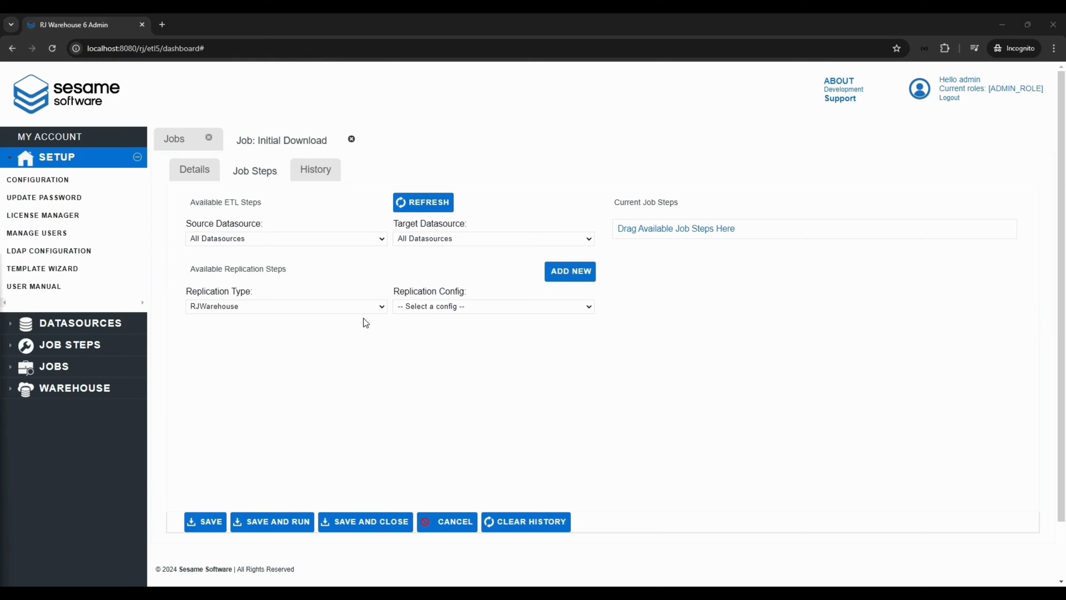
click(473, 307)
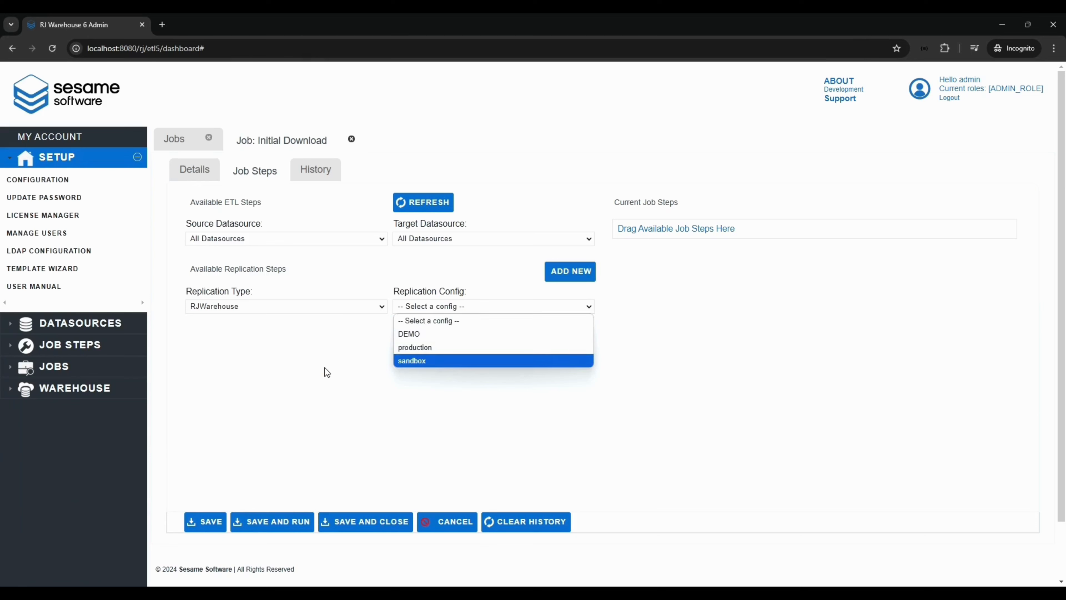
click(339, 356)
click(365, 305)
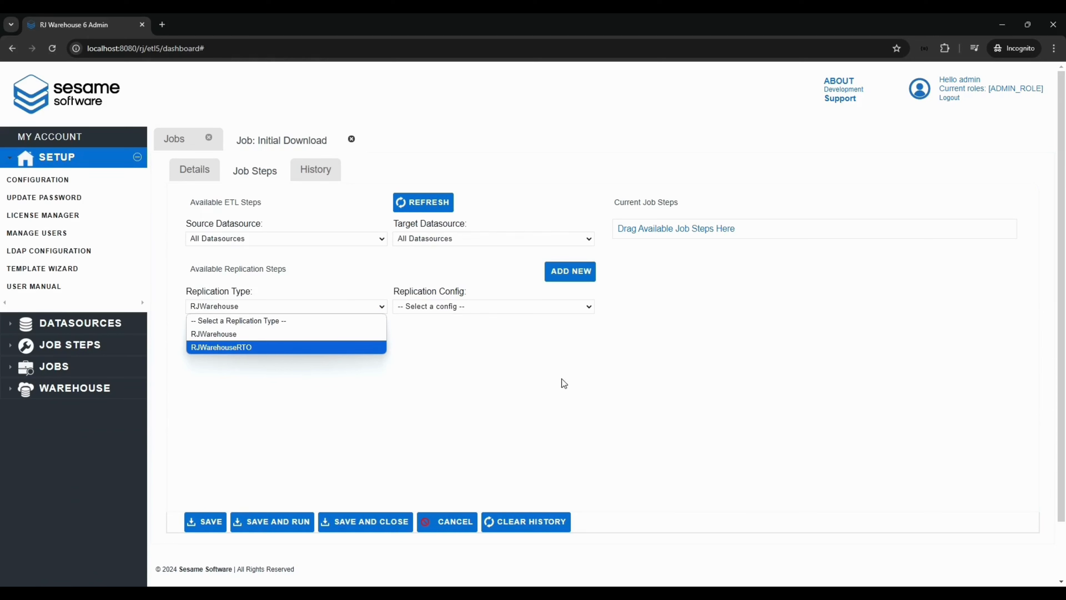
click(613, 377)
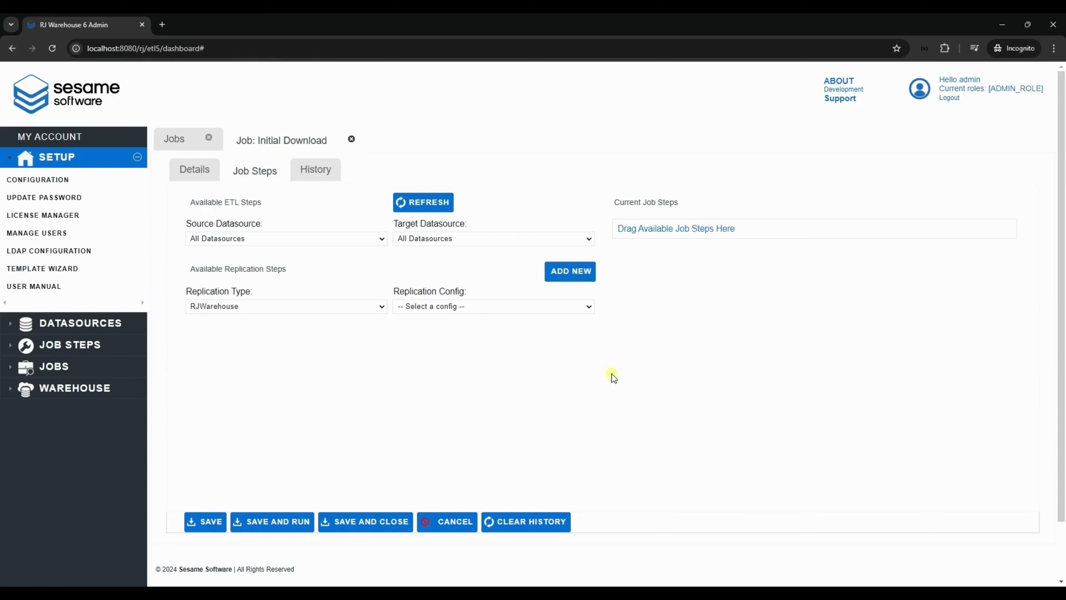
- Start a new RJWarehouse replication step using the DEMO config and label it "getGlobal"
click(566, 305)
click(532, 332)
click(578, 270)
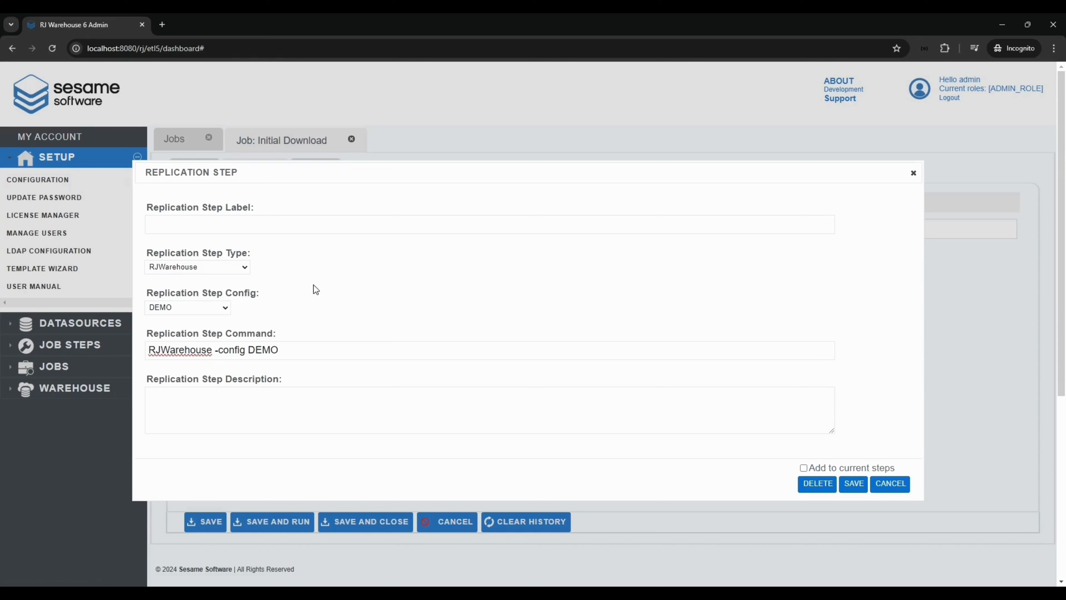
click(326, 224)
text(getGlobal)
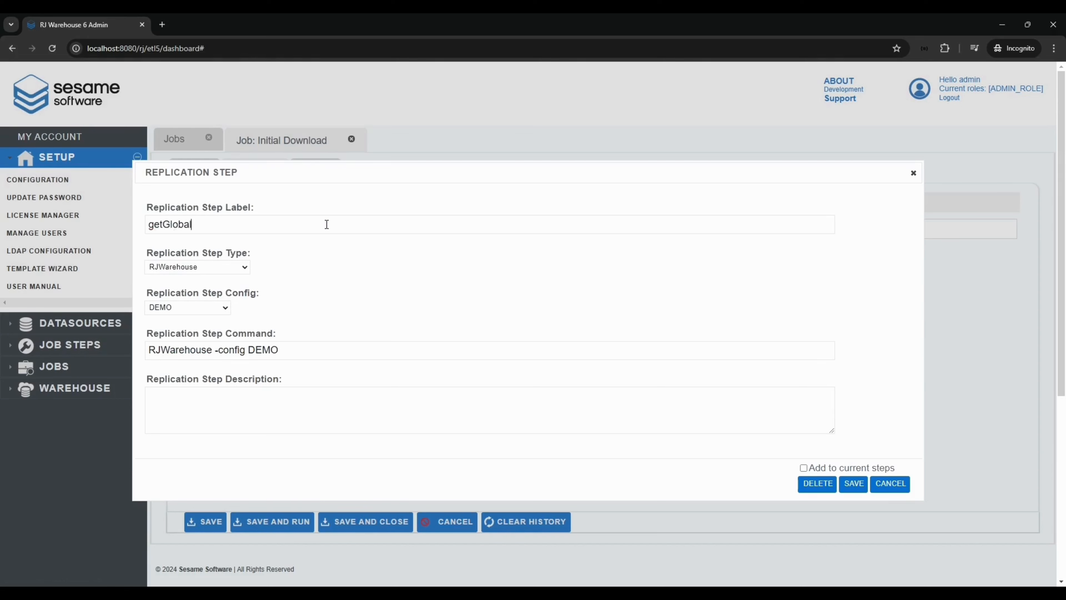
- Append "-getGlobal" to the replication step command, save the step with Add to current steps enabled, and save the job
click(314, 353)
text(-)
text(getGlobal)
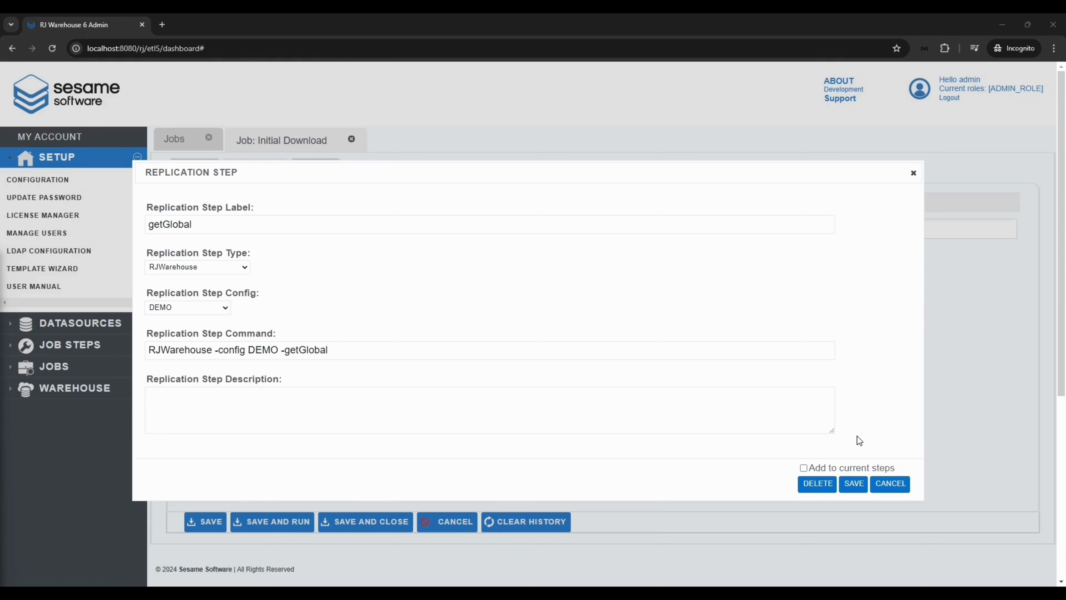
click(804, 468)
click(851, 484)
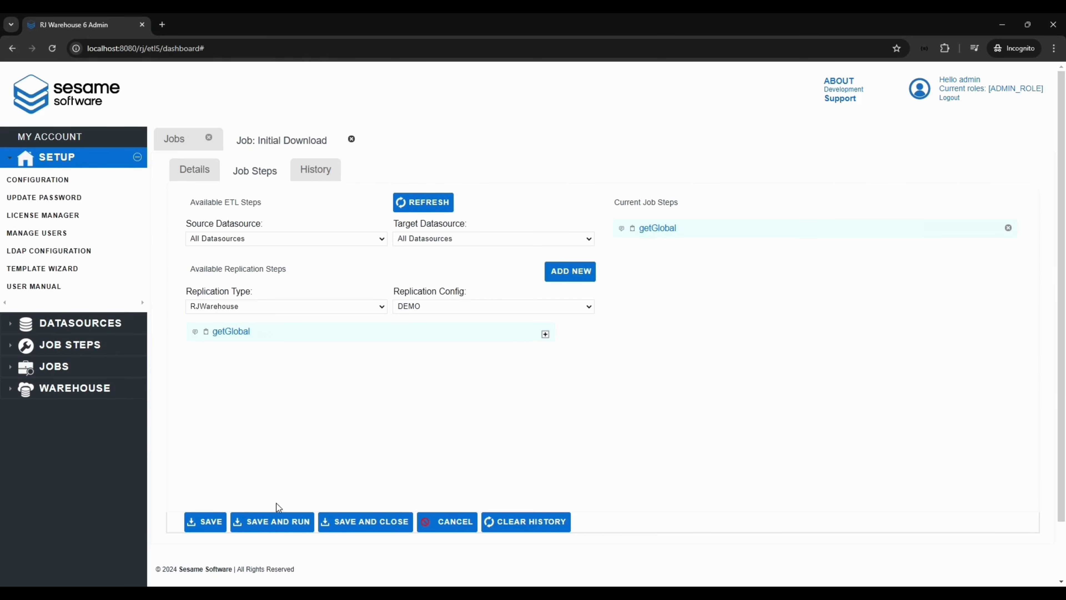
click(191, 522)
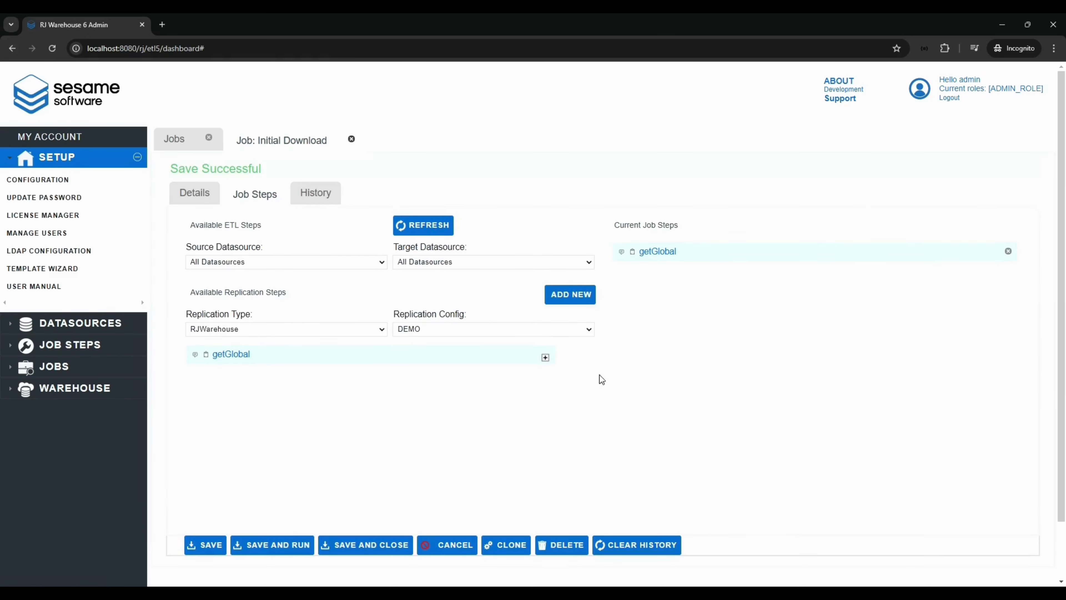
- Create a replication step labelled "getReferenceGlobal", append "-getReferenceGlobal" to its command, add it to the current steps, and save the job
click(580, 301)
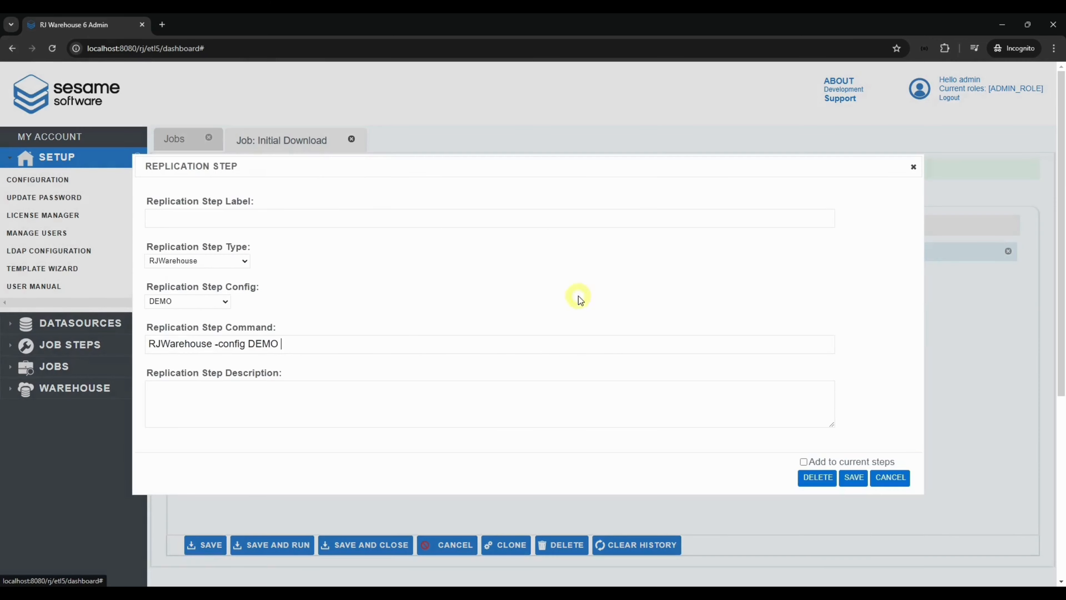
click(309, 214)
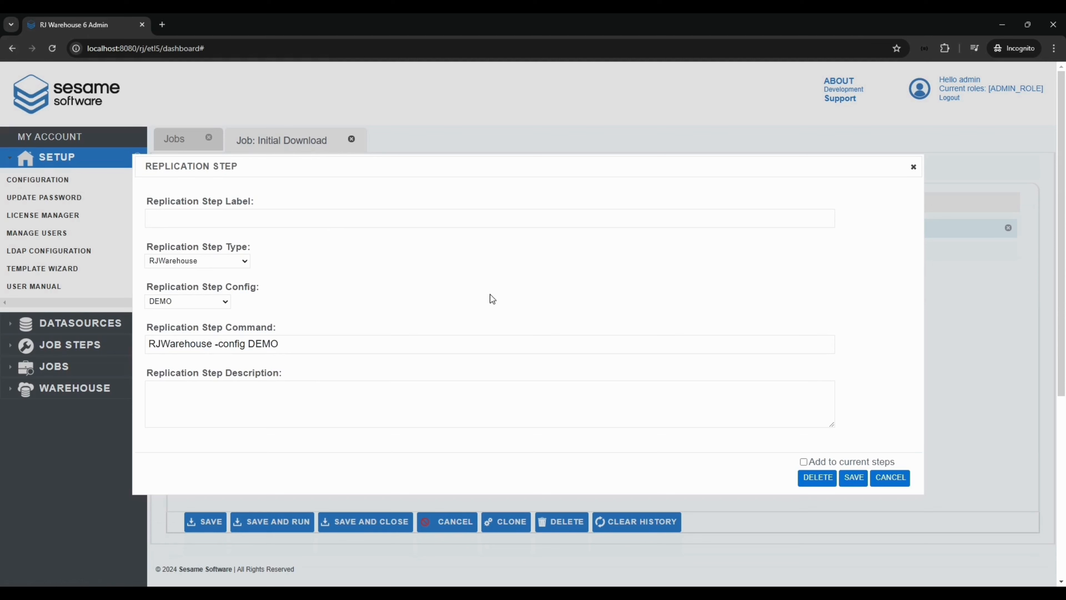
text(getReferenceGlobal)
click(430, 345)
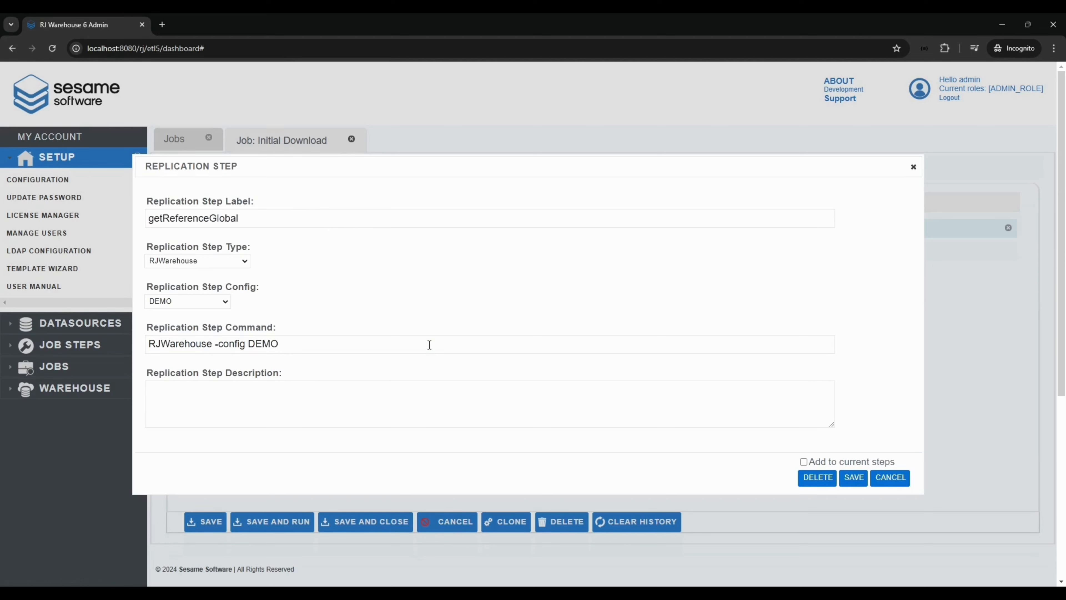
text(-)
text(getReferenceGlobal)
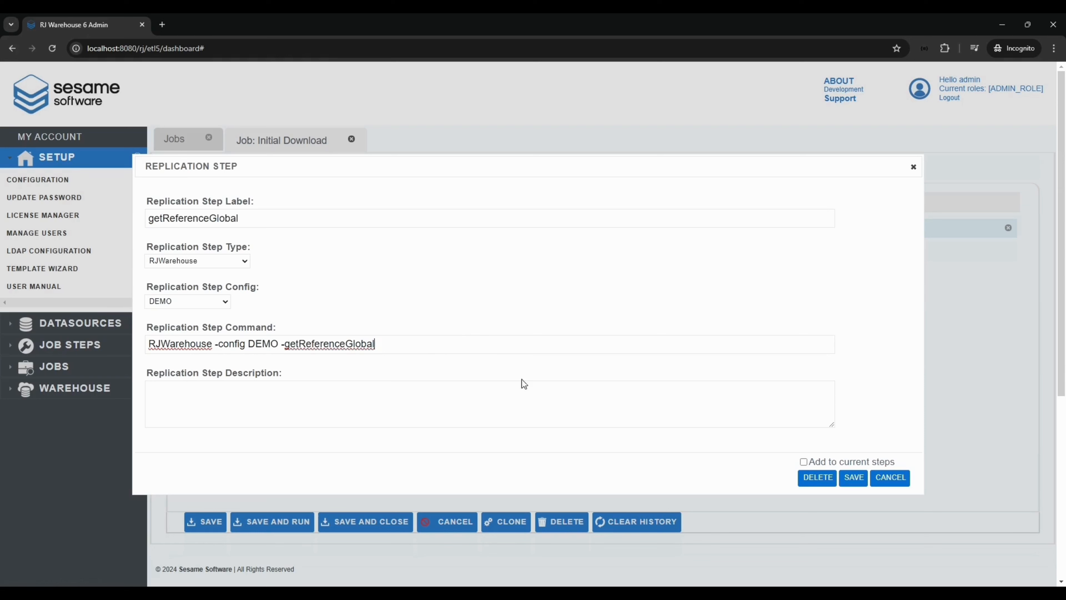
click(803, 462)
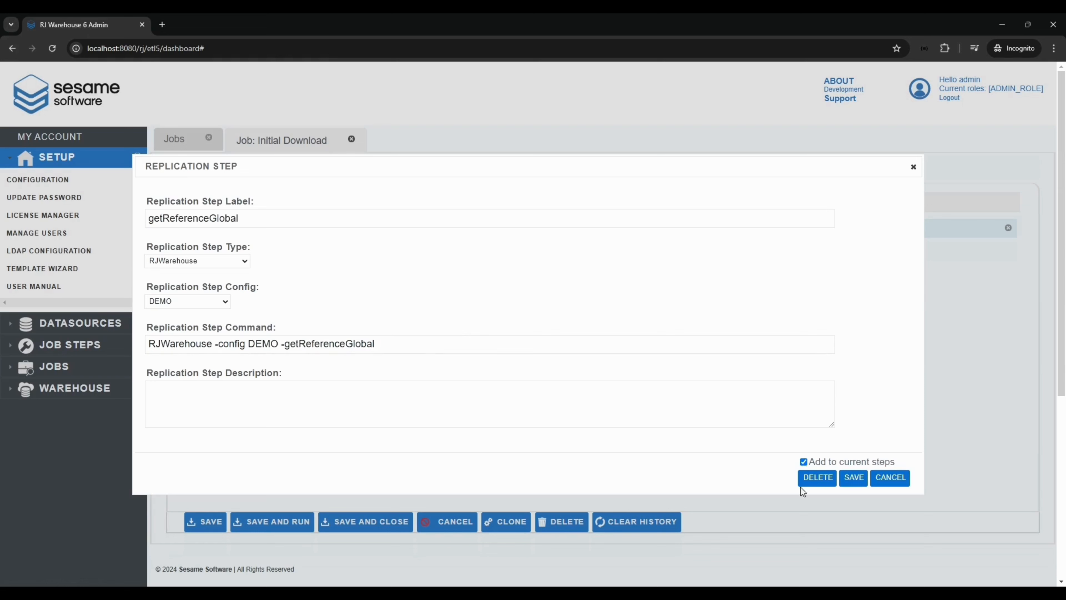
click(857, 476)
click(199, 523)
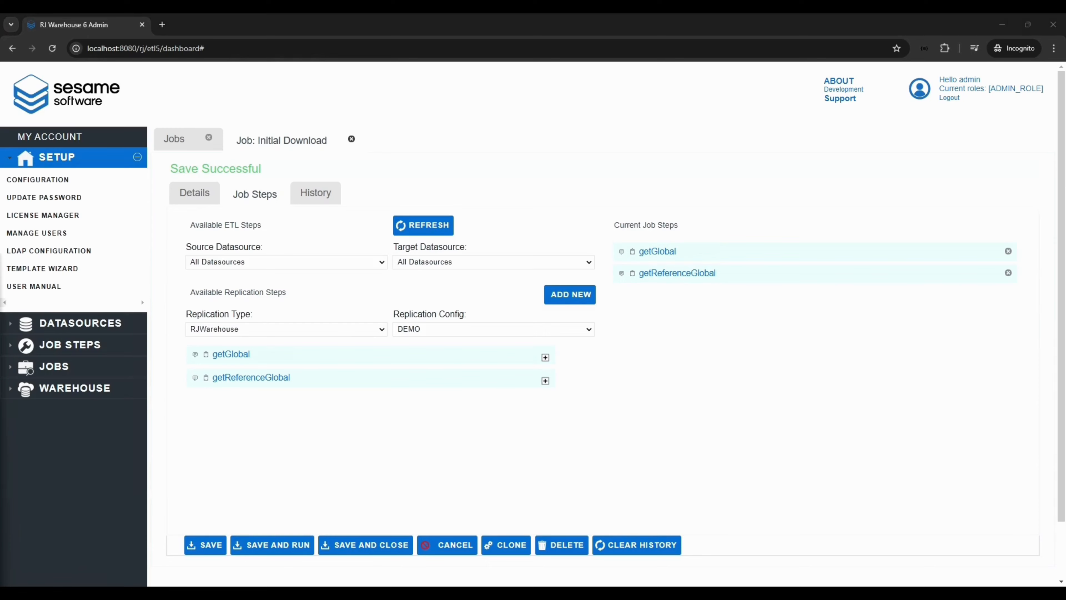
- Create a replication step labelled "getIndexGlobal", append "-getIndexGlobal" to its command, add it to the current steps, and save the job
click(576, 272)
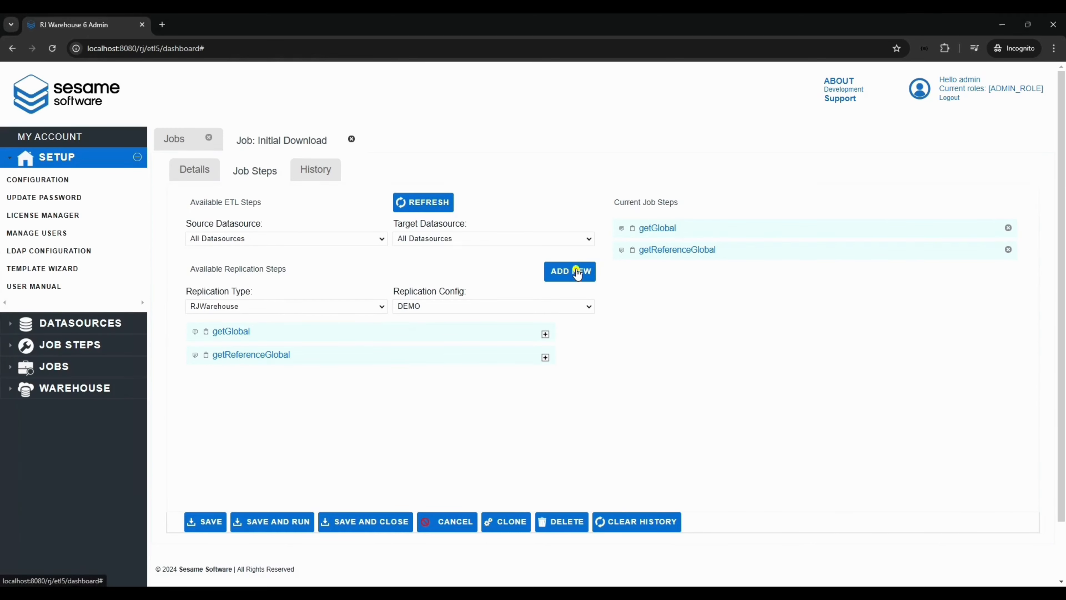
click(464, 223)
text(getIndexGlobal)
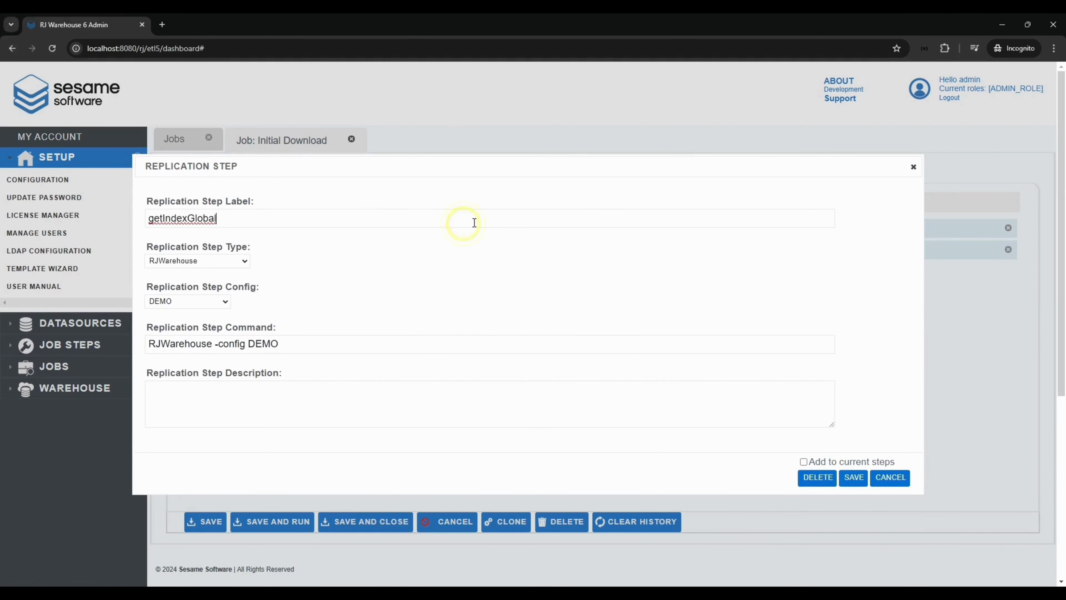
click(409, 342)
text(-getIndexGlobal)
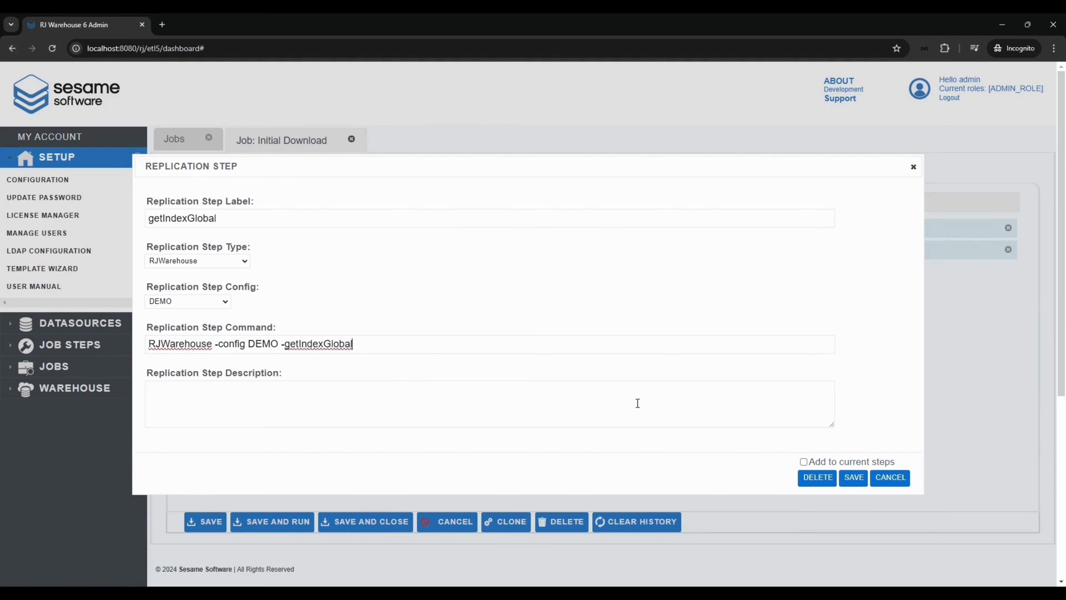
click(803, 461)
click(856, 477)
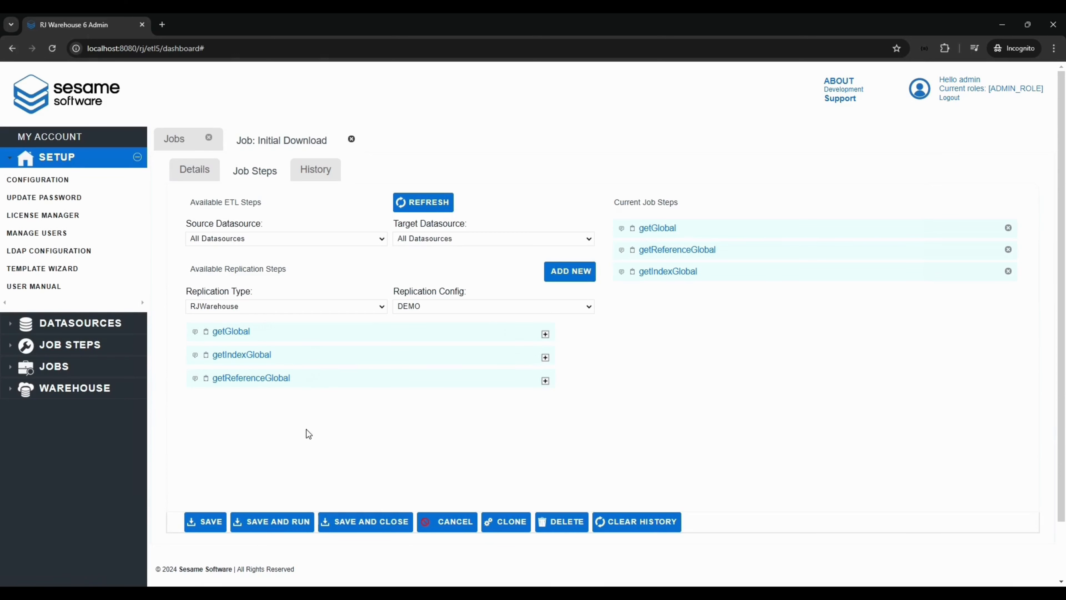
click(206, 521)
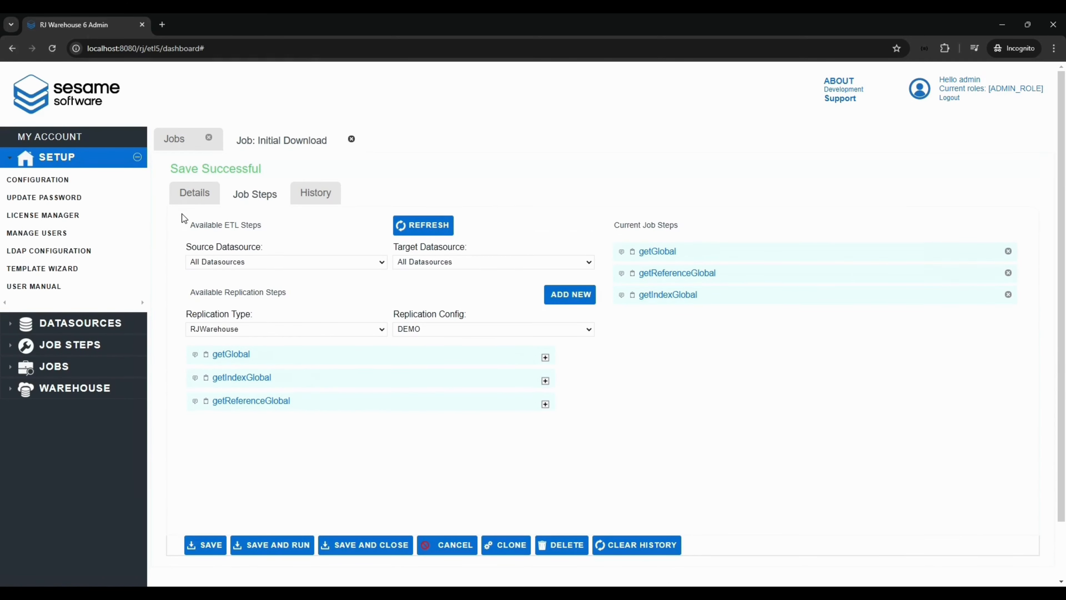
- Save and close the Initial Download job after checking its details, and start it from the jobs list
click(186, 199)
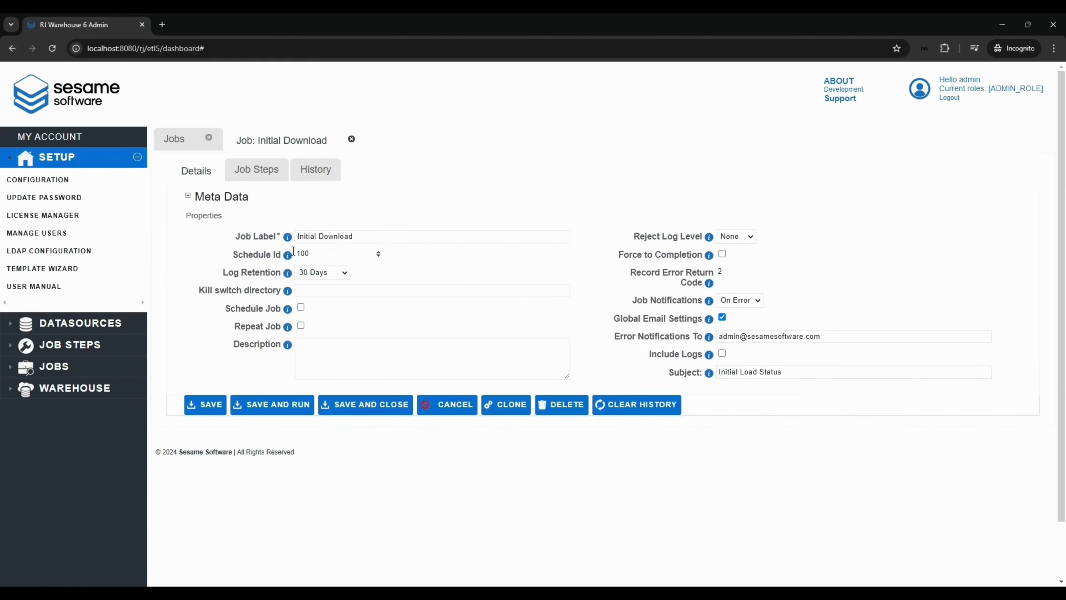
click(256, 169)
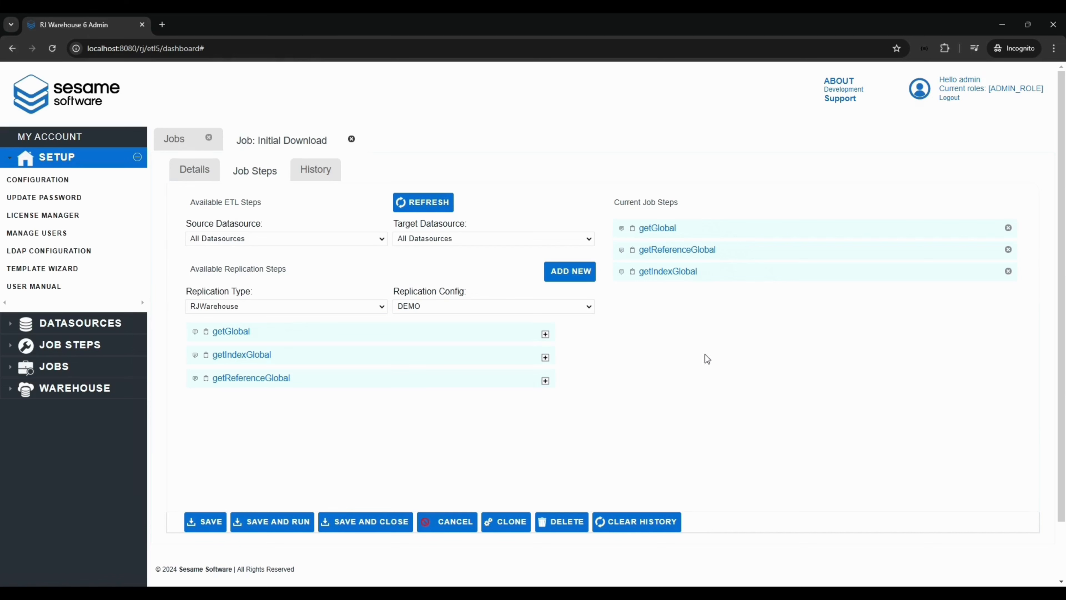
click(369, 522)
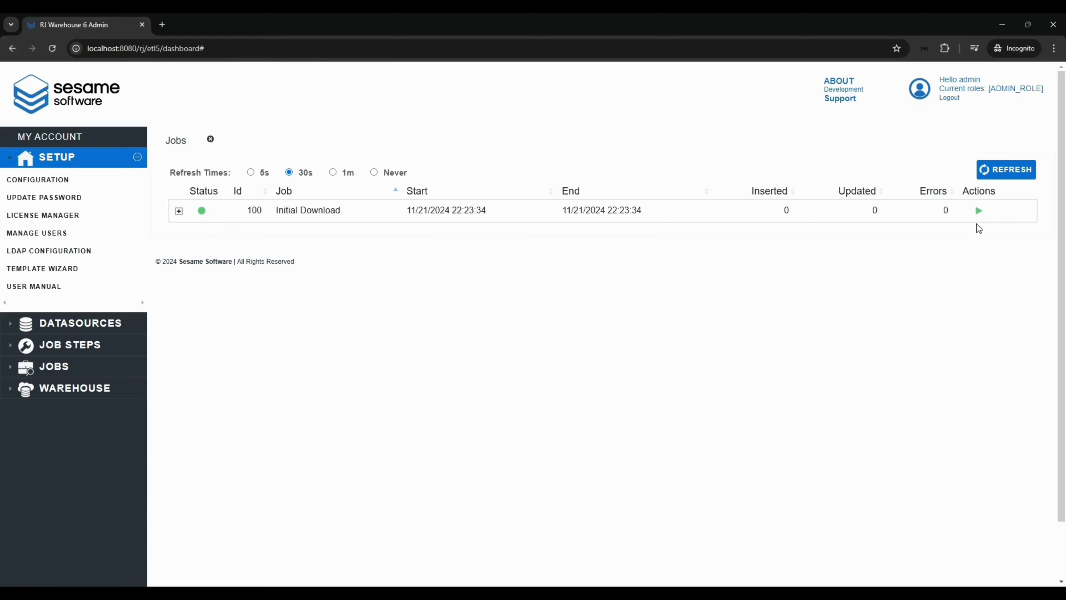
click(979, 212)
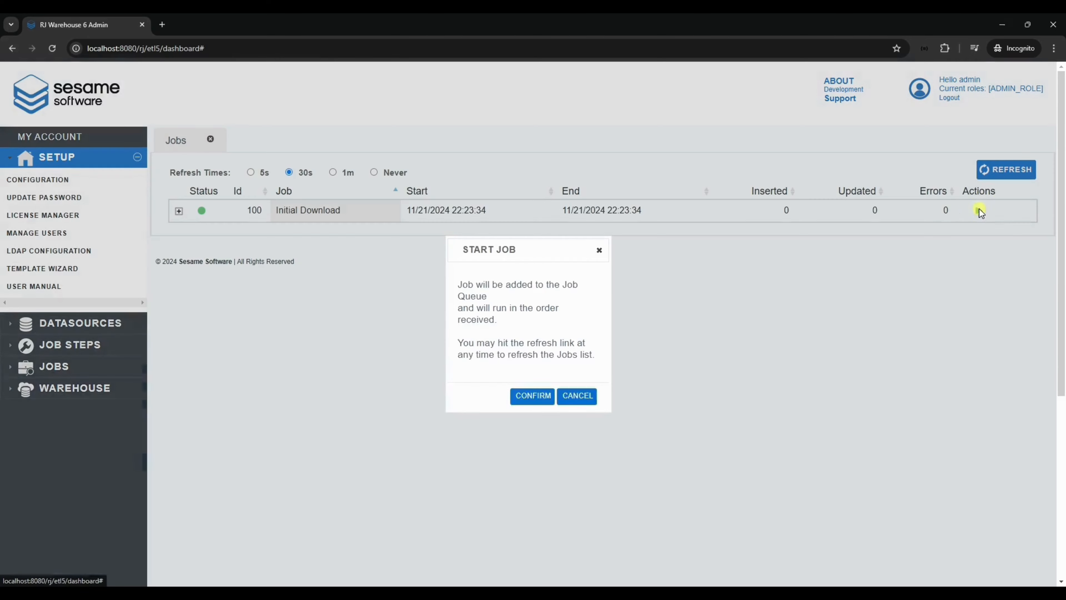
click(532, 395)
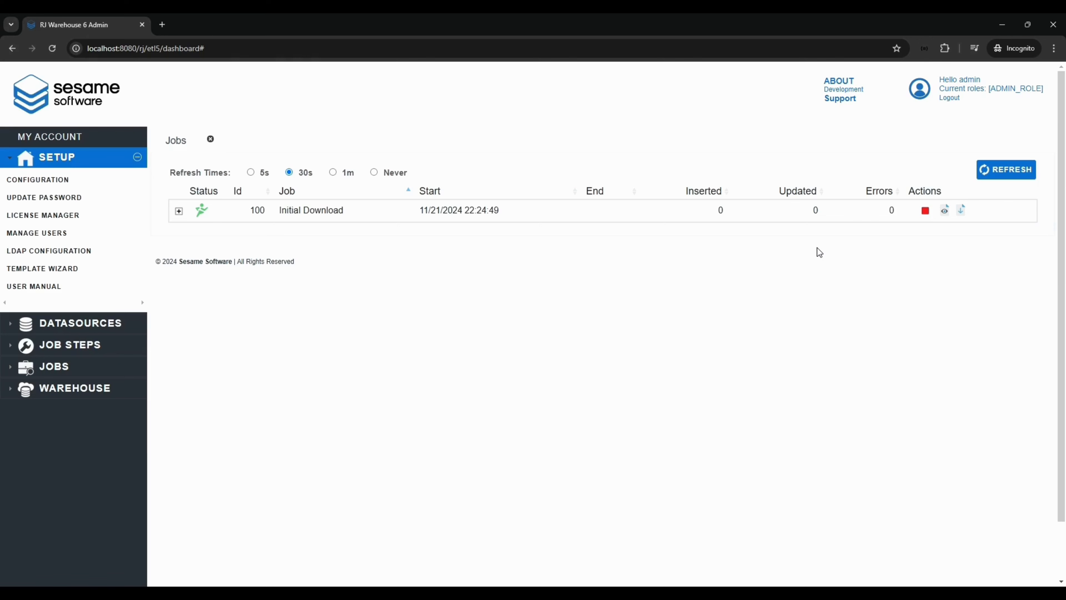
- Check the running Initial Download job's stop option without stopping the job, and view its log
click(925, 210)
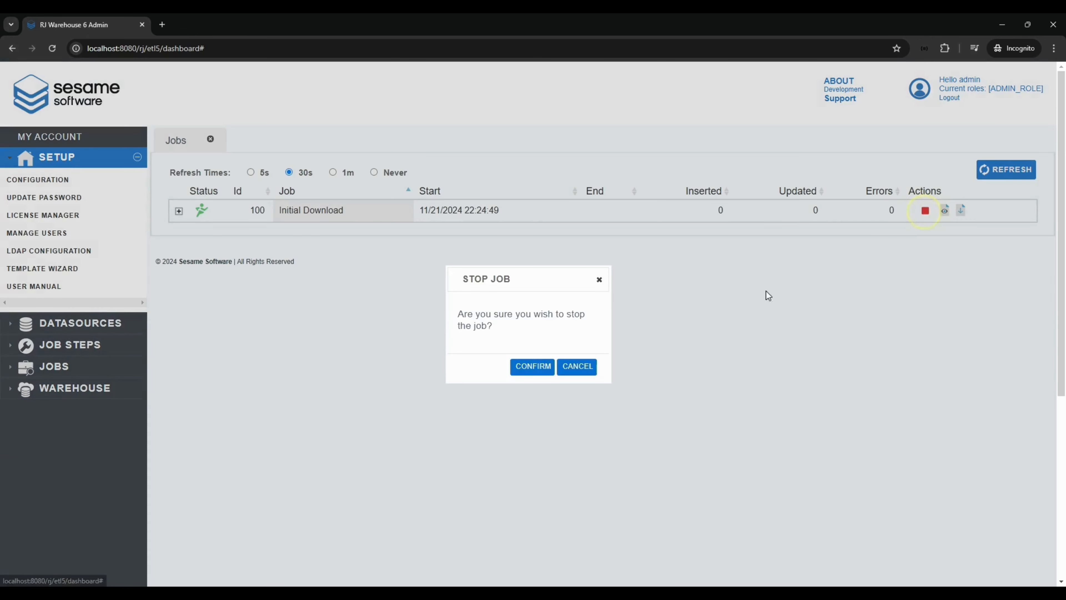
click(591, 365)
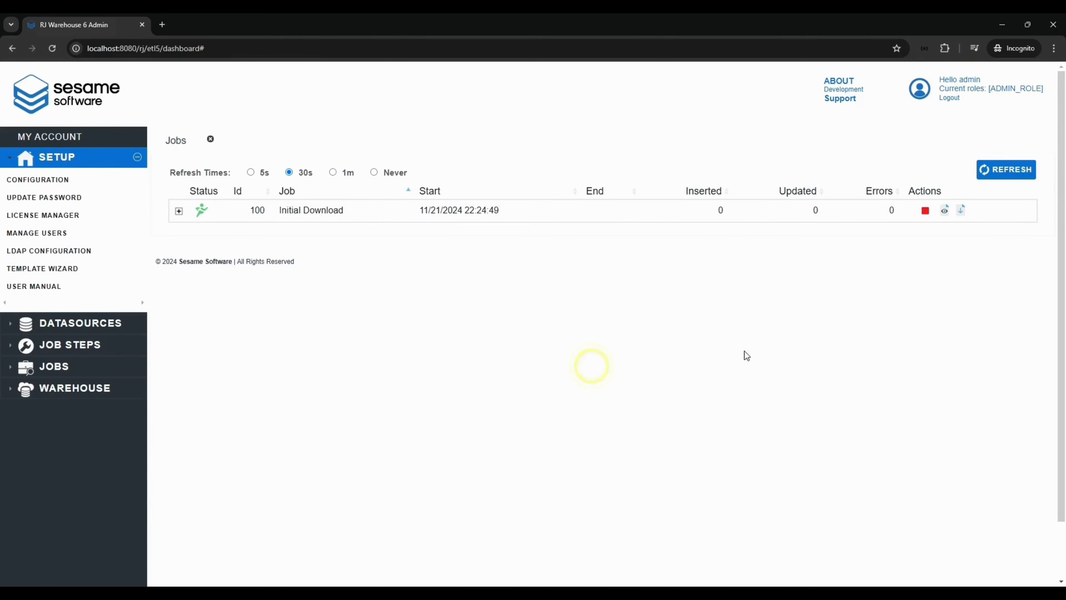
click(945, 210)
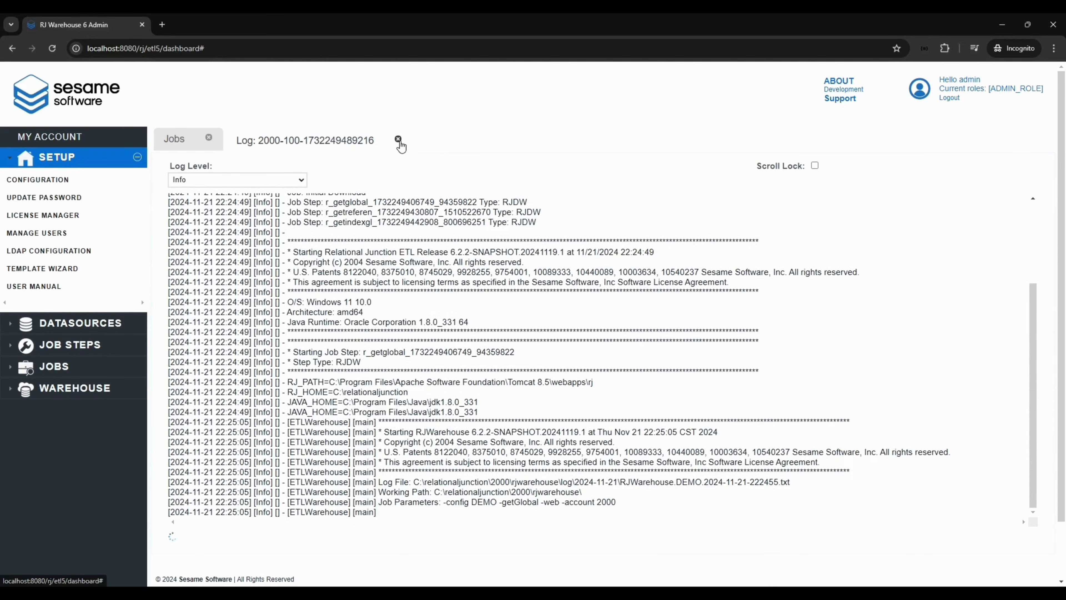
click(398, 140)
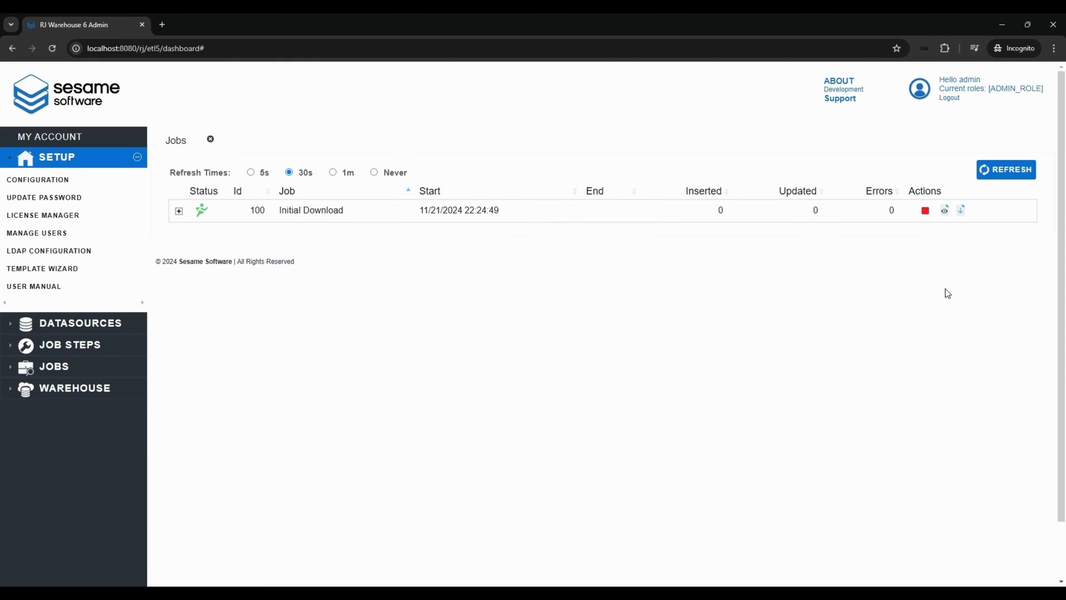